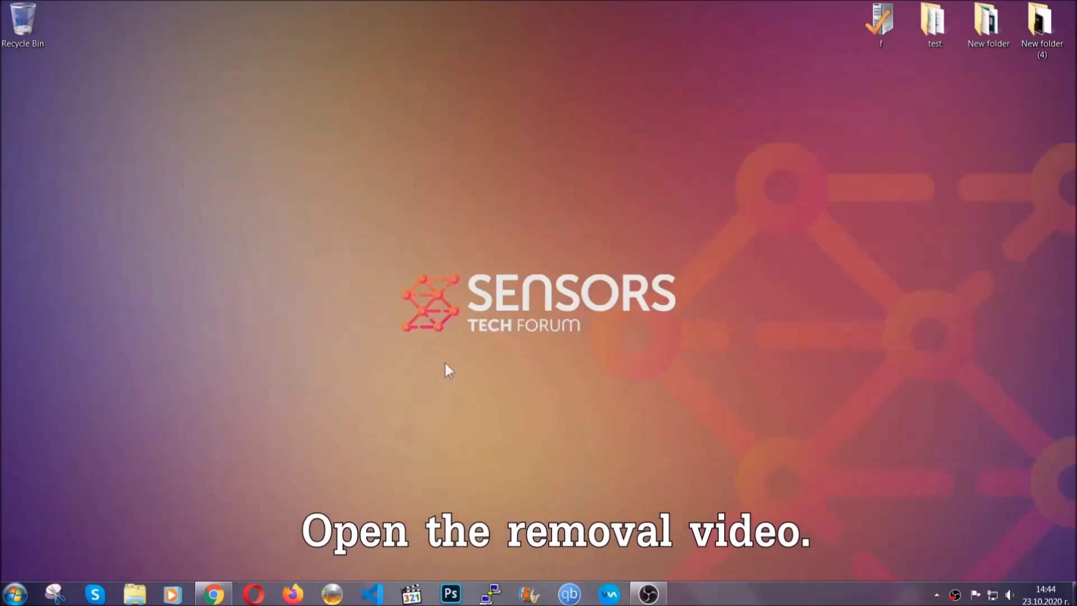
Follow the removal video's description link to the SpyHunter instructions and run SpyHunter-Installer.exe
click(213, 594)
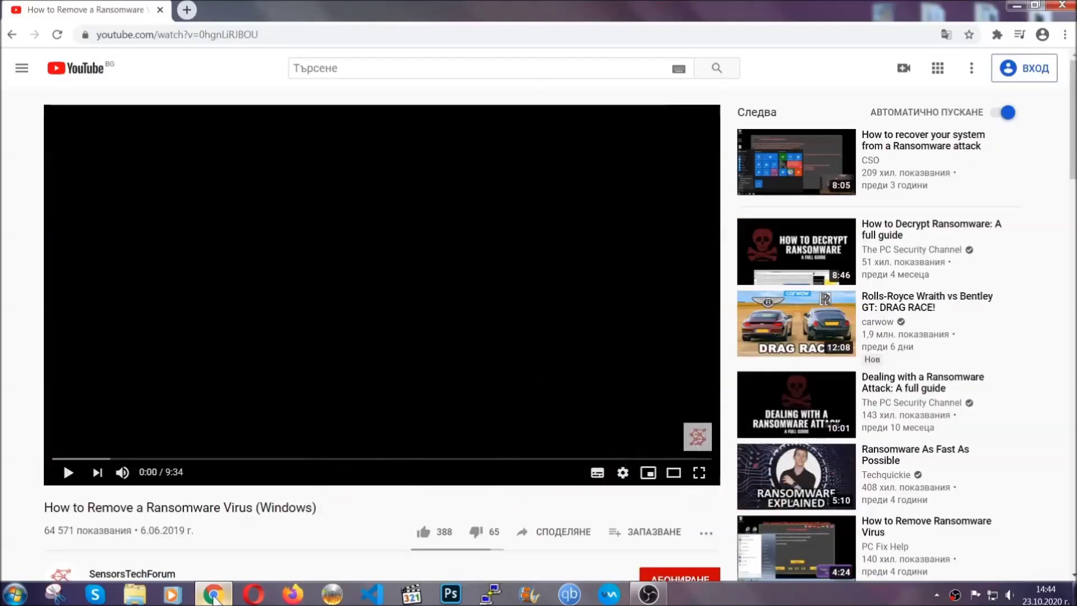
scroll(197, 458, down, 4)
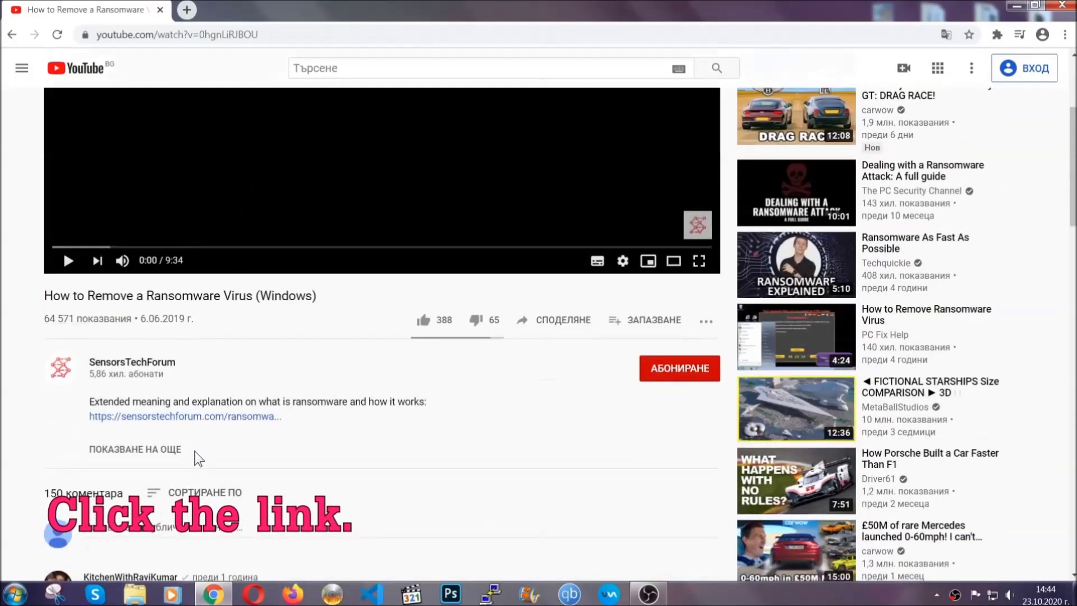
click(216, 422)
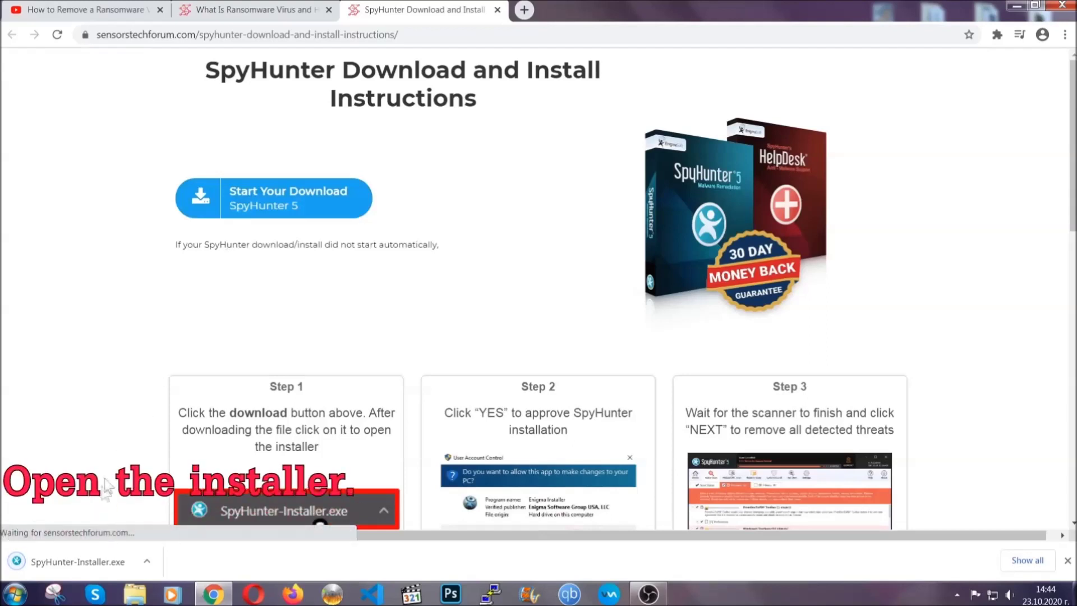
click(76, 559)
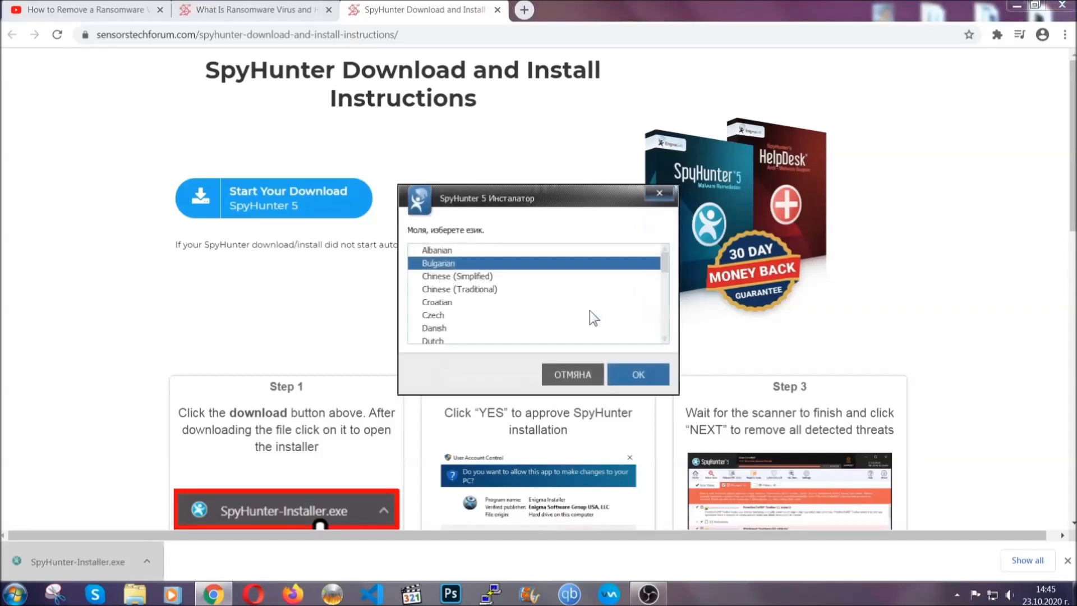
Install SpyHunter 5 in English with the EULA accepted, then finish setup so scanning starts
scroll(561, 311, down, 2)
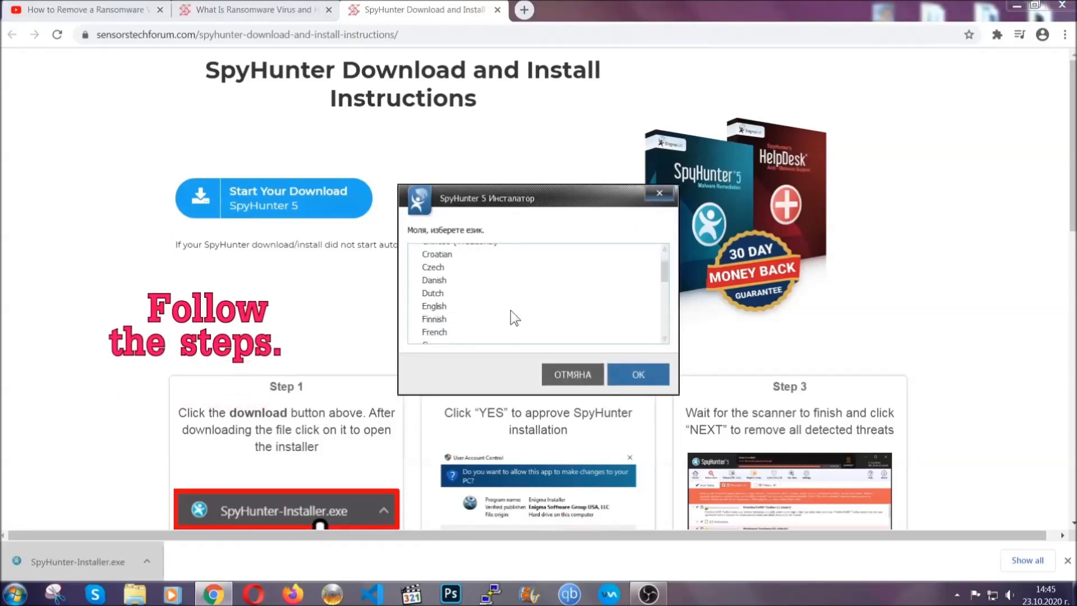
click(508, 307)
click(625, 373)
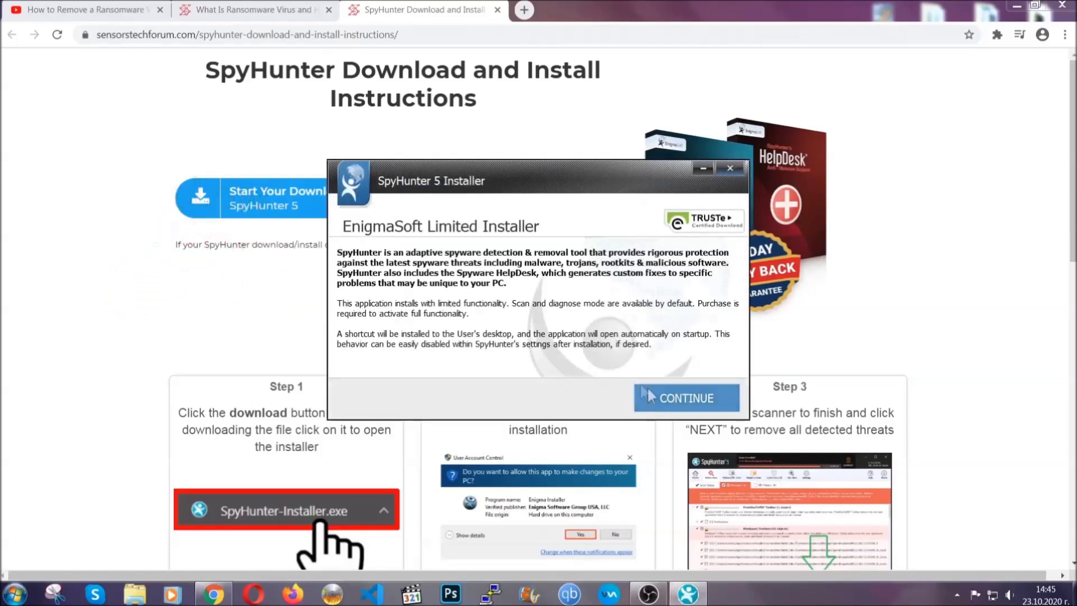
click(649, 392)
click(617, 363)
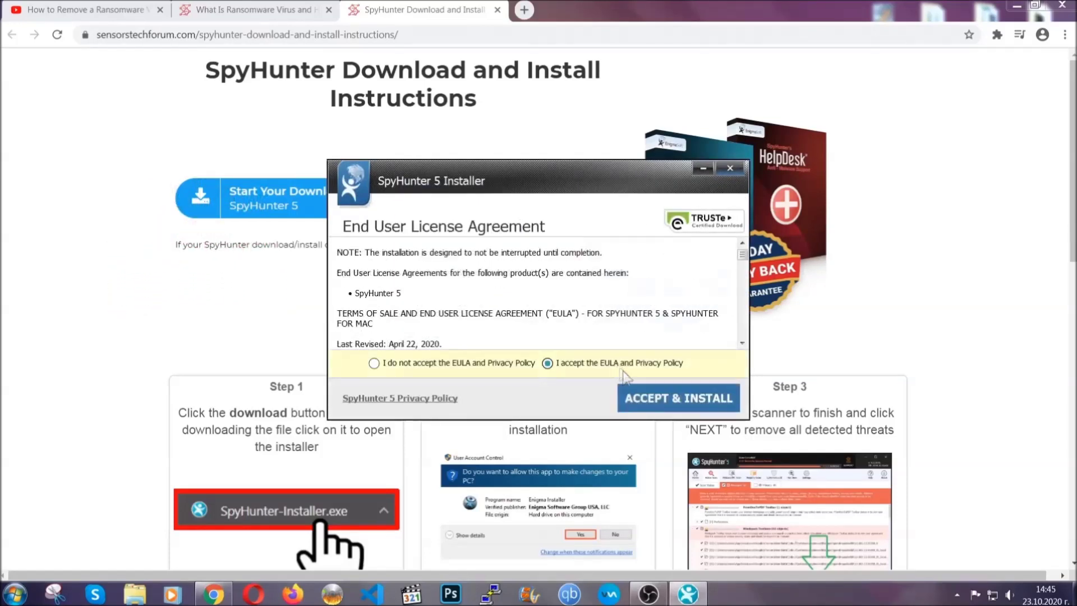
click(643, 392)
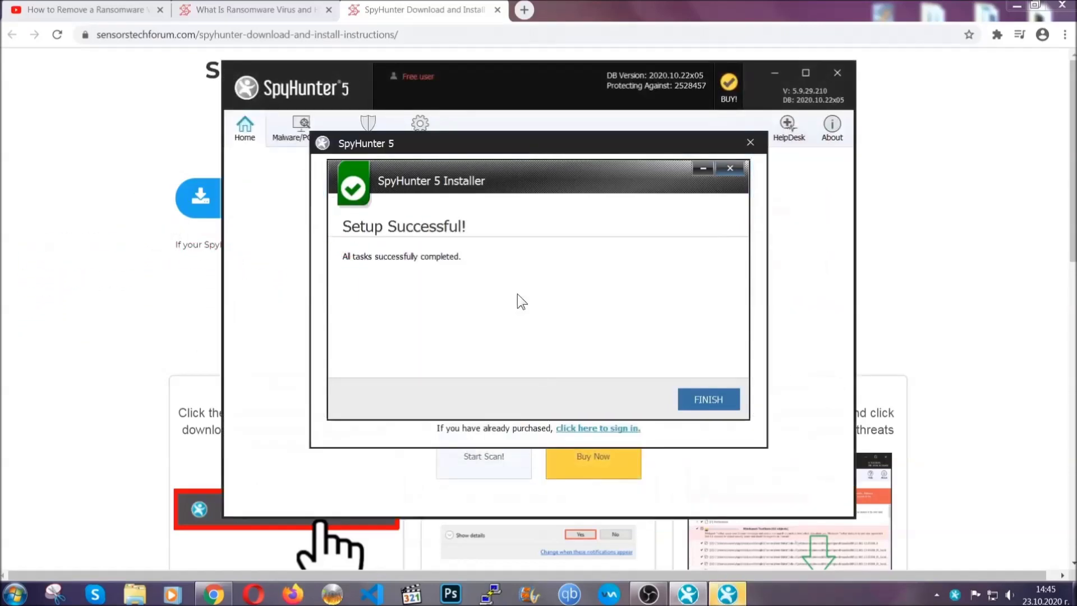
click(688, 402)
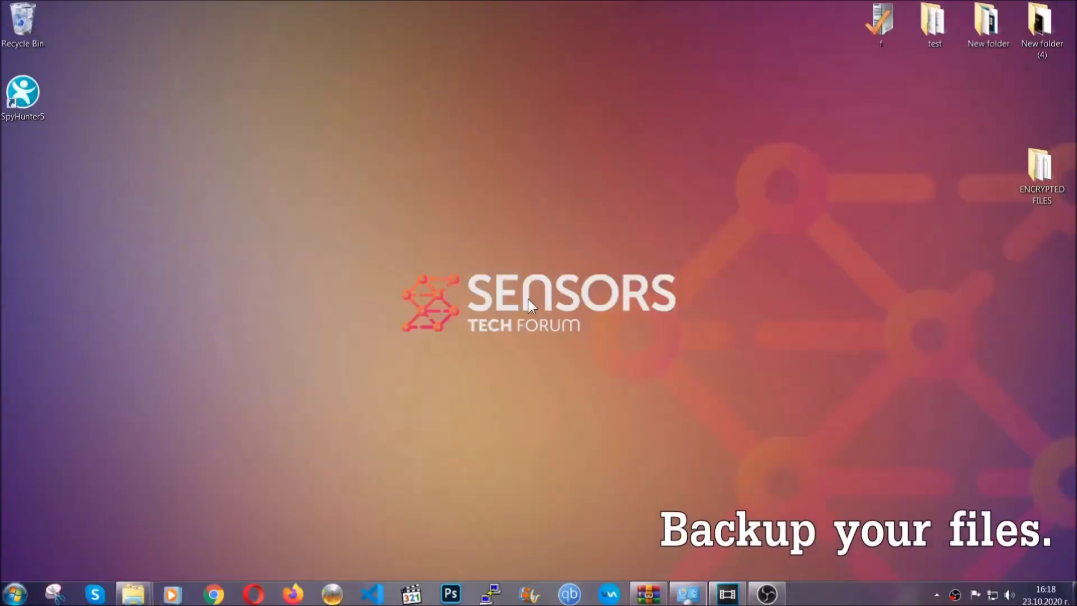
Copy all six encrypted .efji files from the ENCRYPTED FILES folder
double_click(1033, 173)
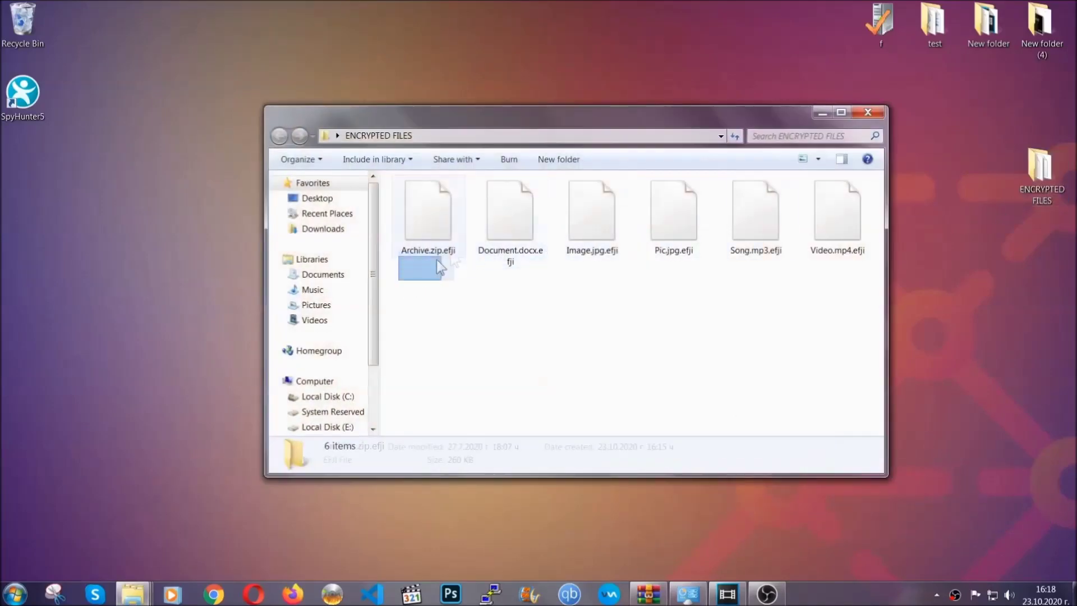
drag(436, 259, 843, 199)
right_click(842, 200)
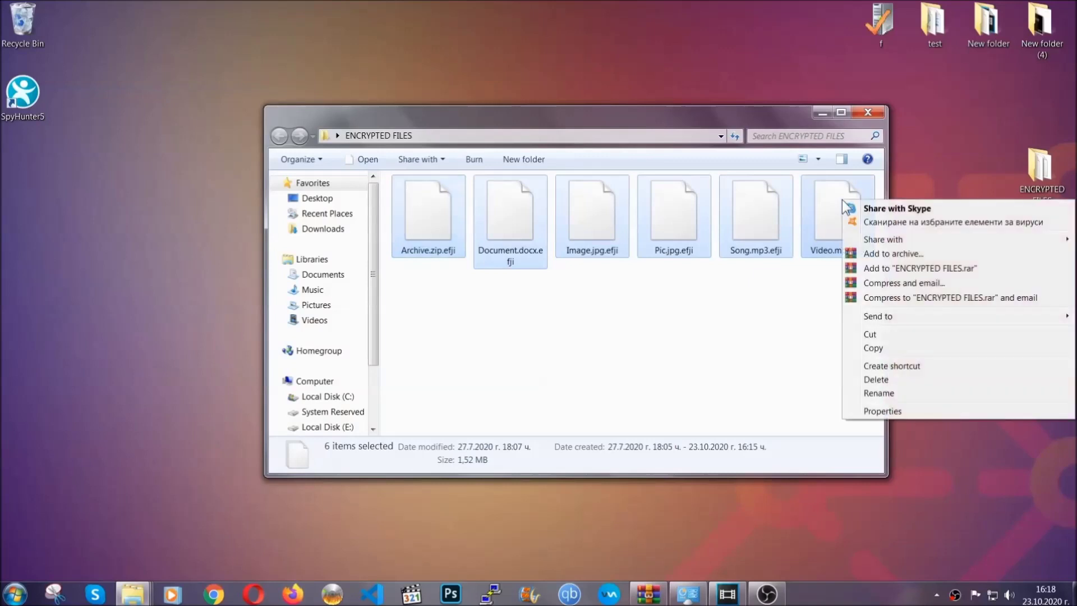
click(872, 348)
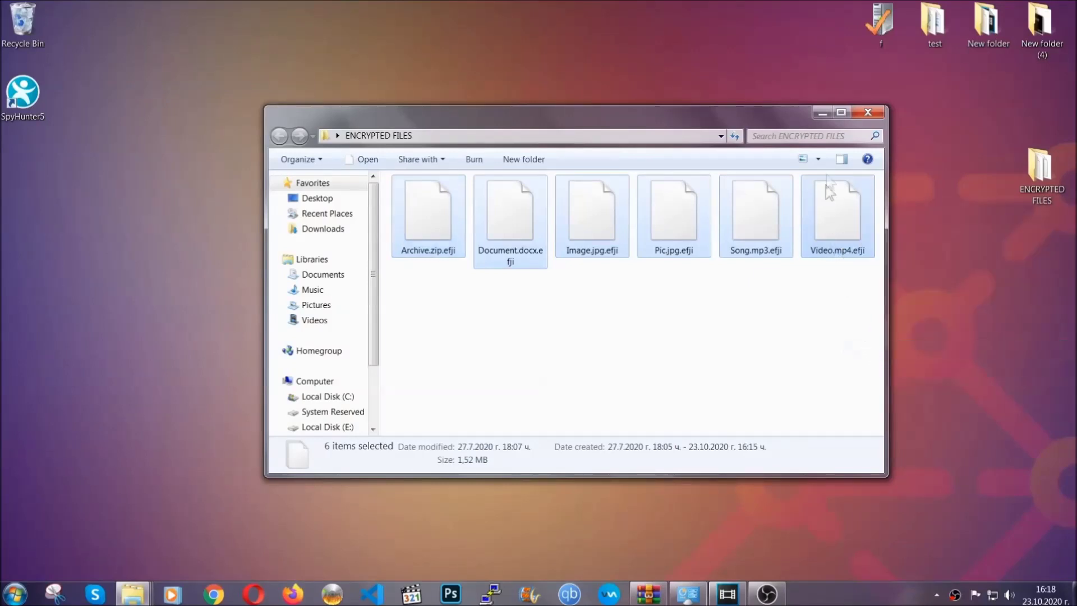
click(822, 112)
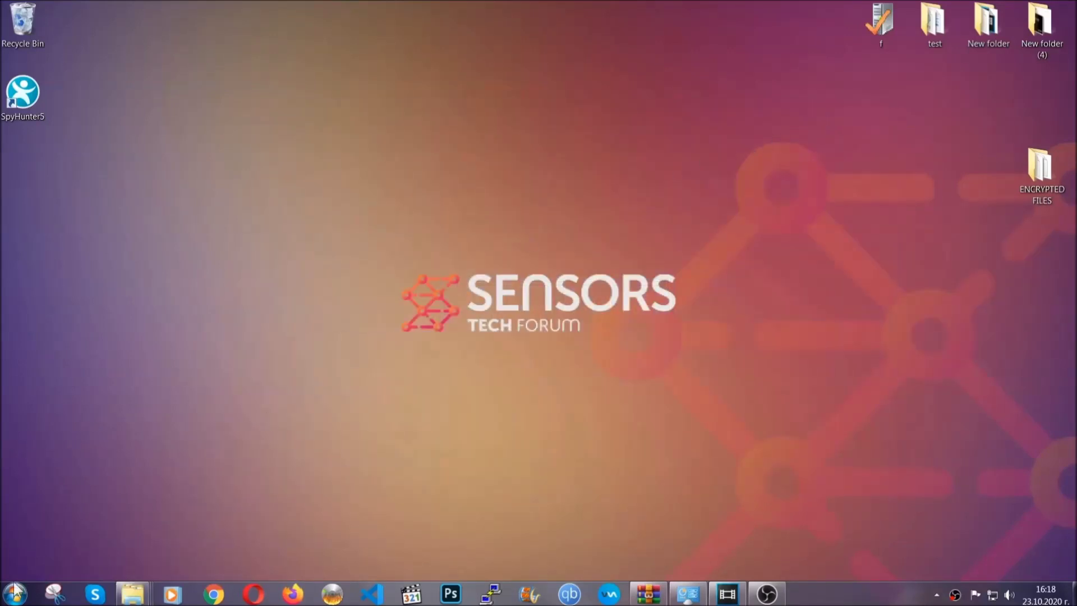
Paste the six files onto FLASH DRIVE (H:) and close the drive window
click(15, 593)
click(204, 419)
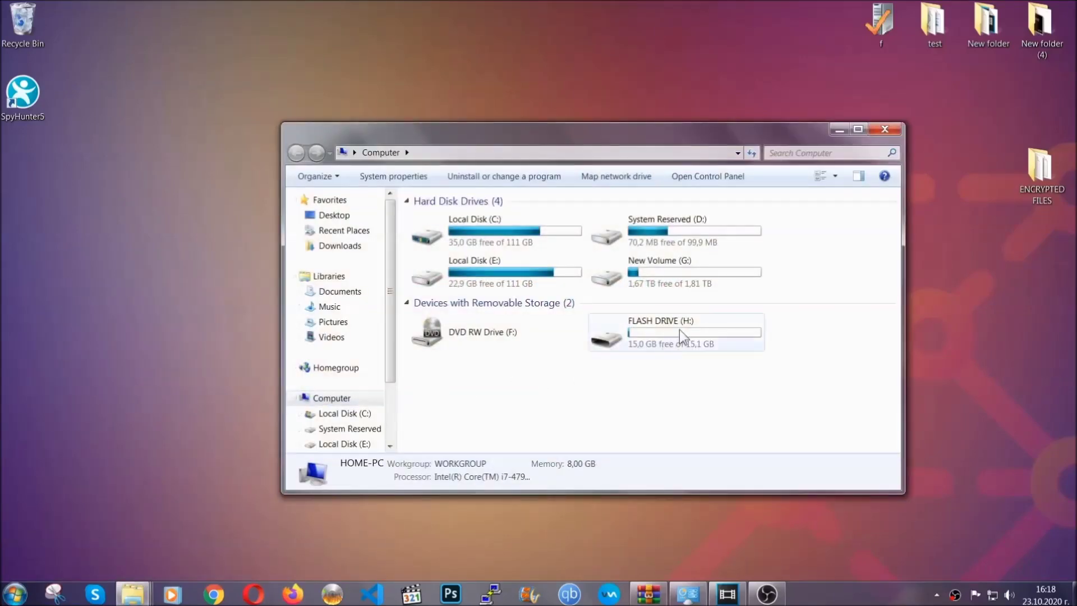
double_click(678, 329)
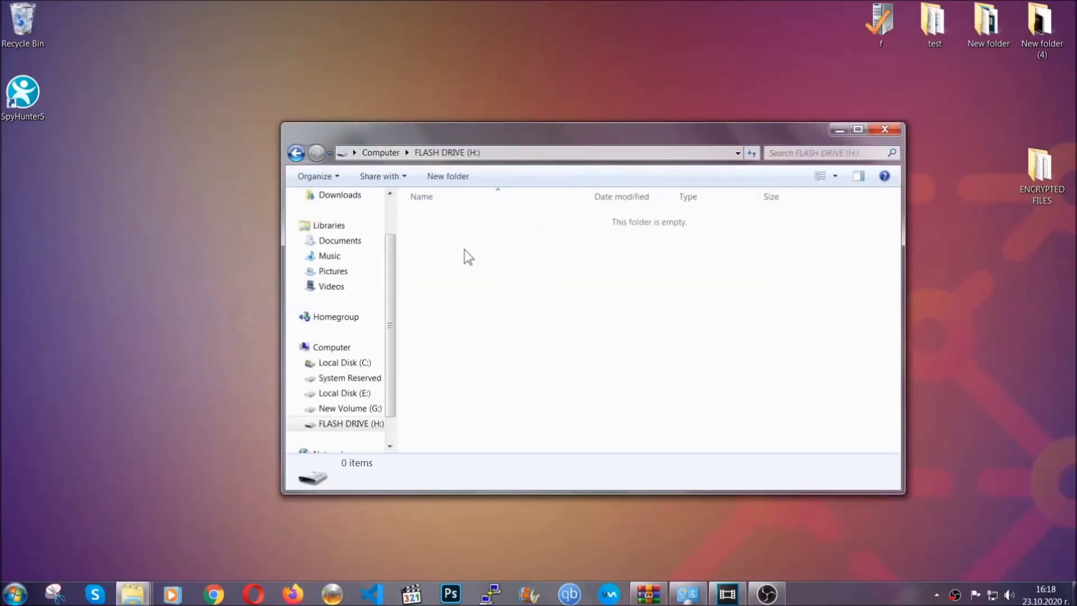
right_click(465, 250)
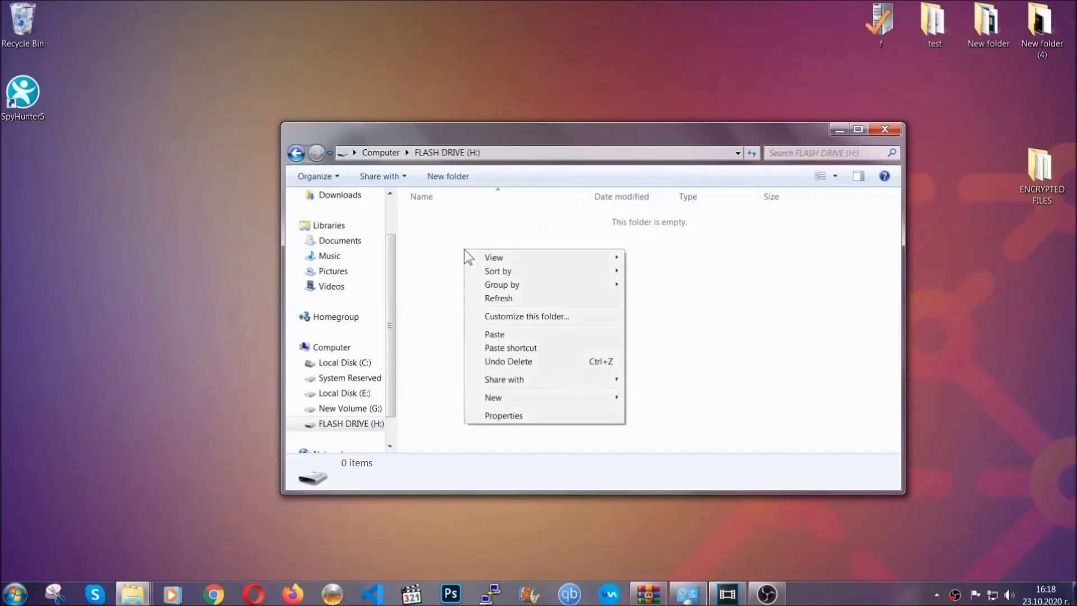
click(490, 335)
click(491, 336)
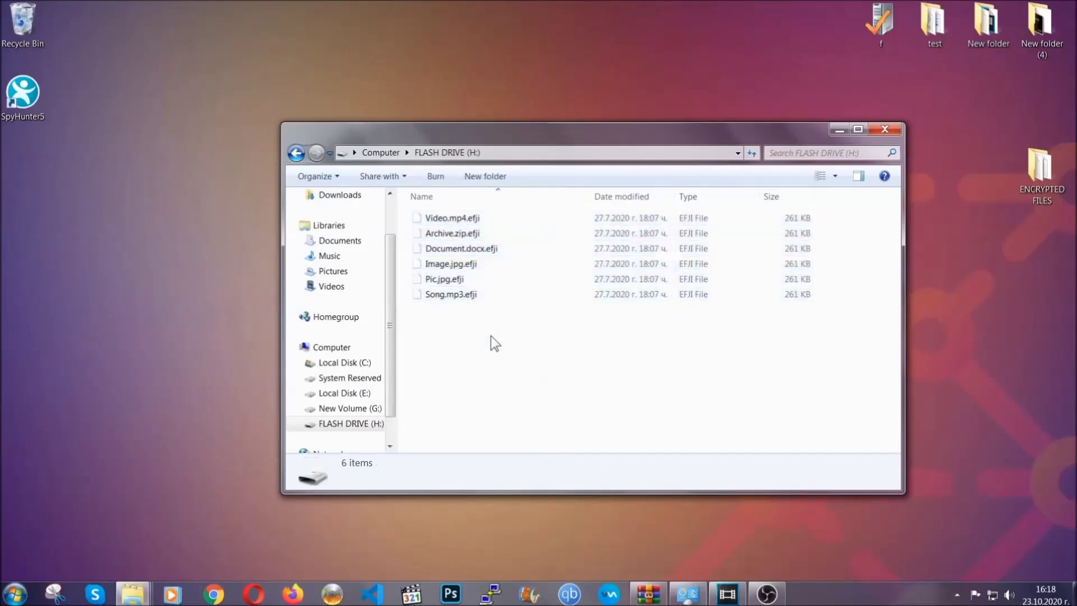
click(885, 129)
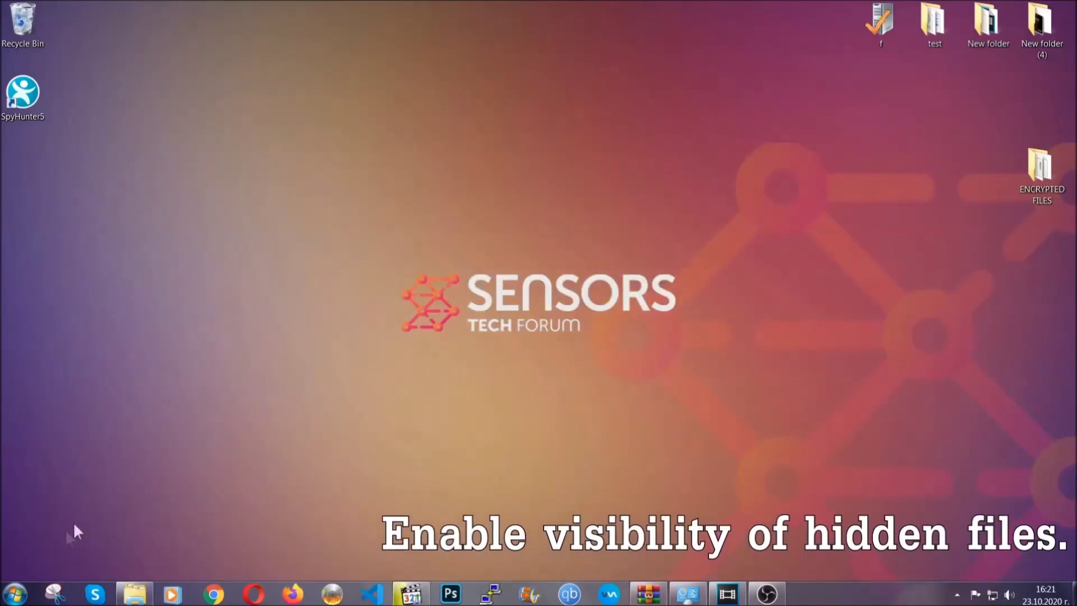
Find the 'hidden files and folders' setting via Start search and apply Show hidden files, folders, and drives
click(14, 594)
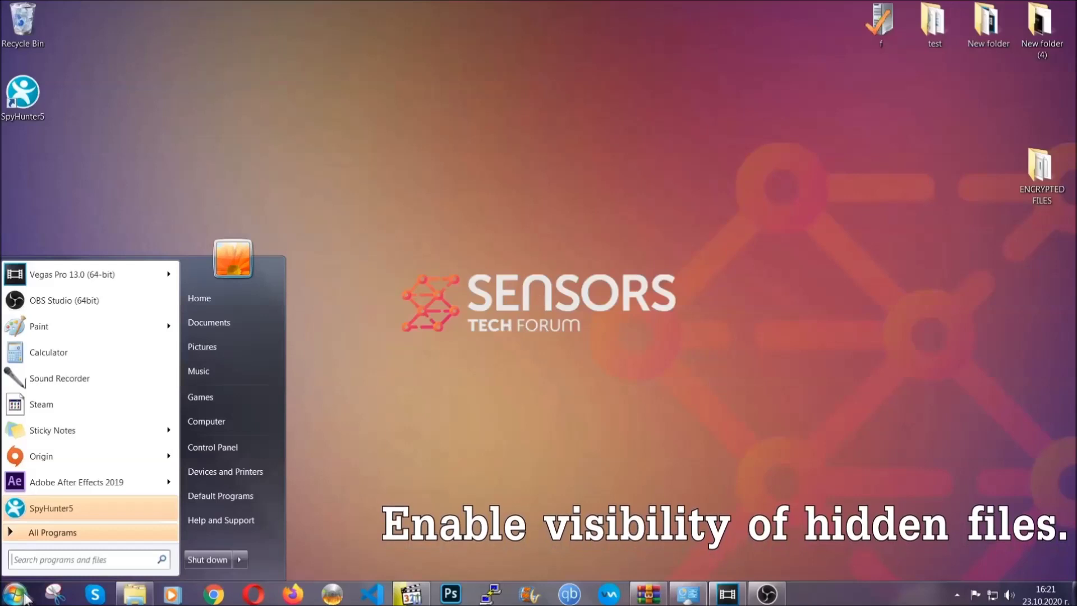
click(46, 546)
text(showh)
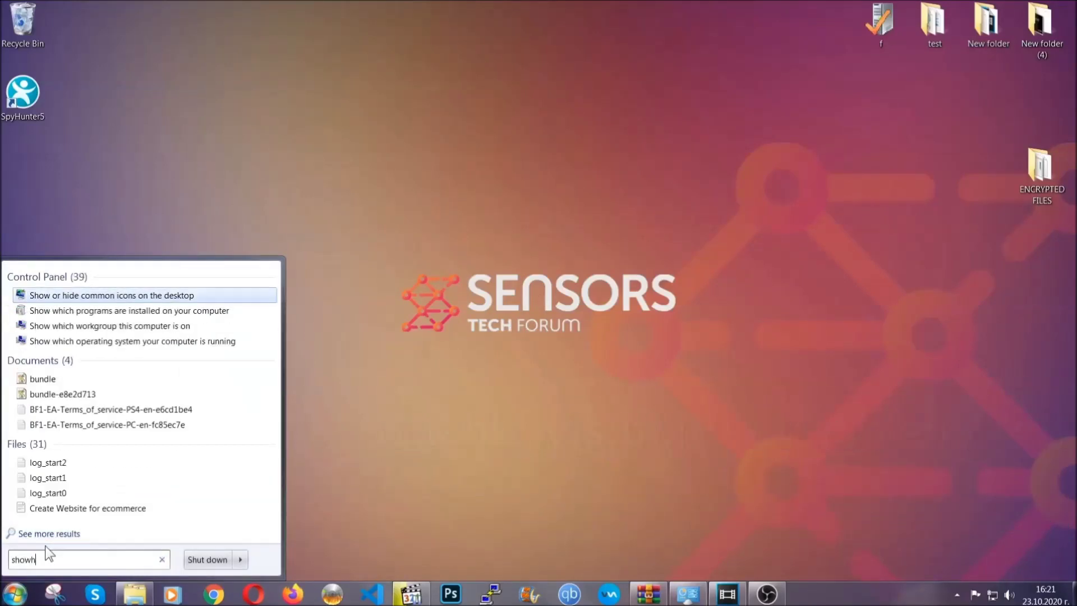
key(BackSpace)
text(hidden f)
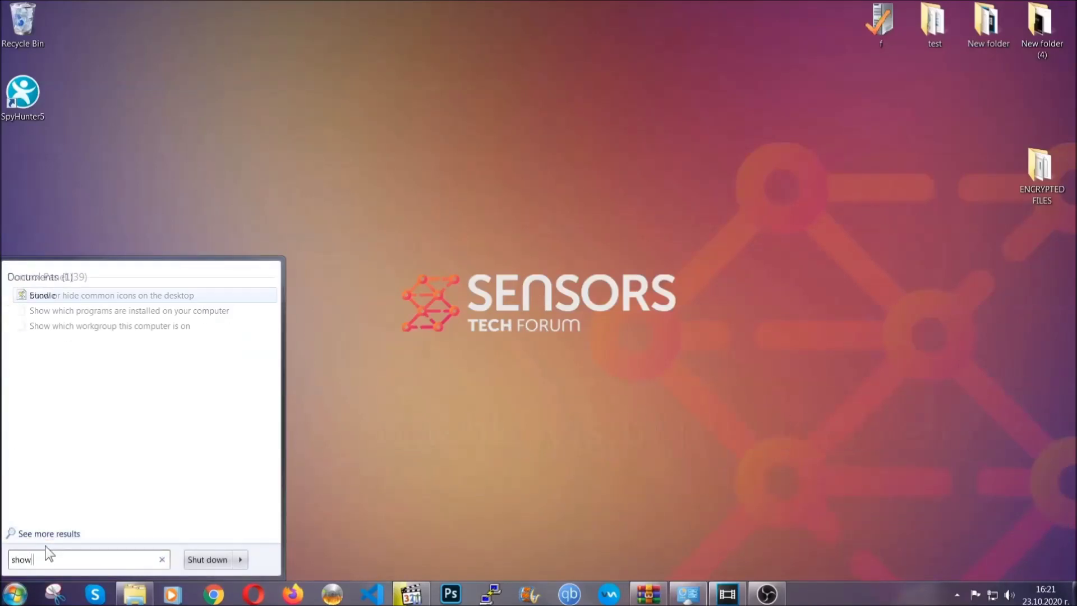
text(iles and folders)
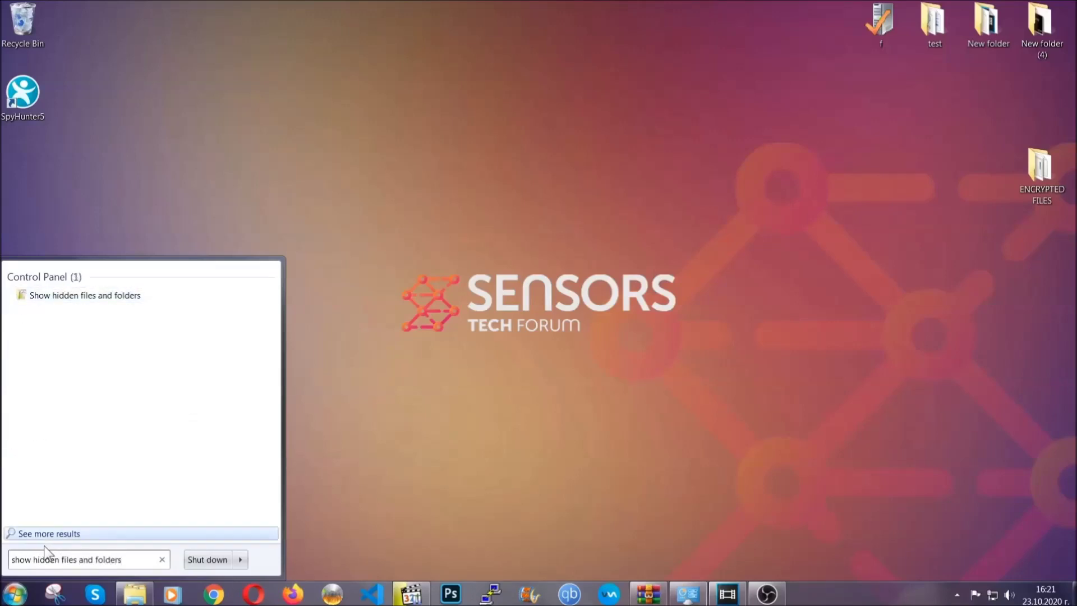
click(127, 297)
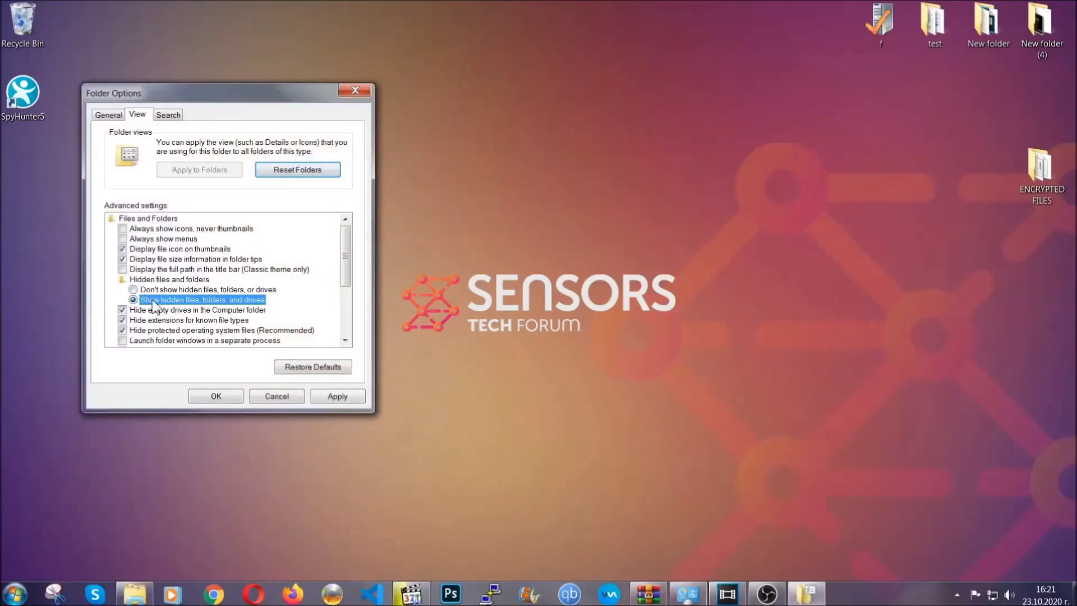
click(333, 400)
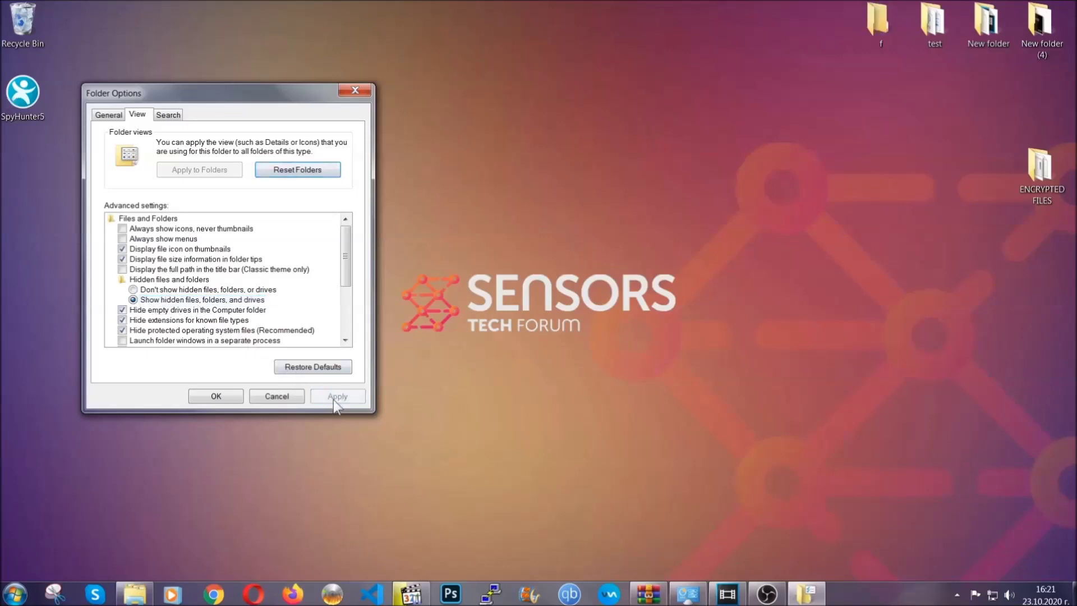
click(210, 396)
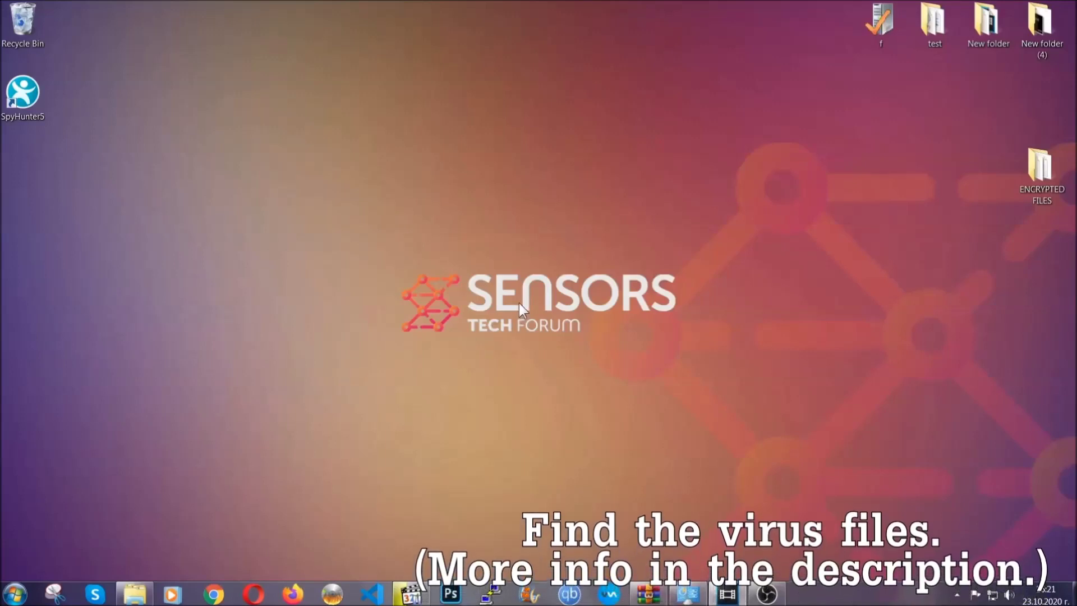
Search the whole Computer for 'fileextension:exe Example Vir' to locate the virus executable
click(15, 594)
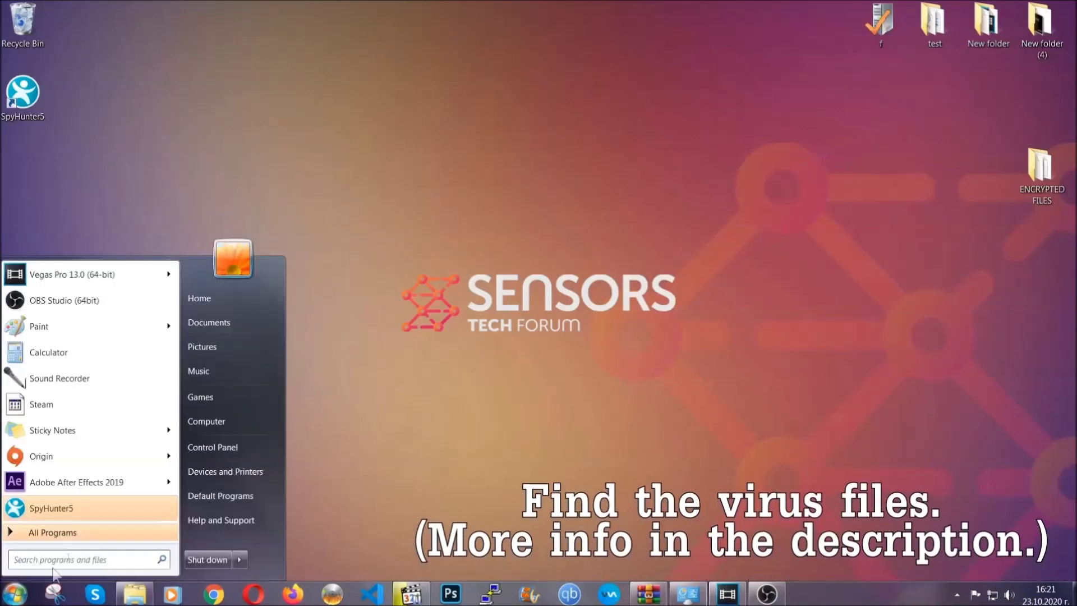
click(221, 420)
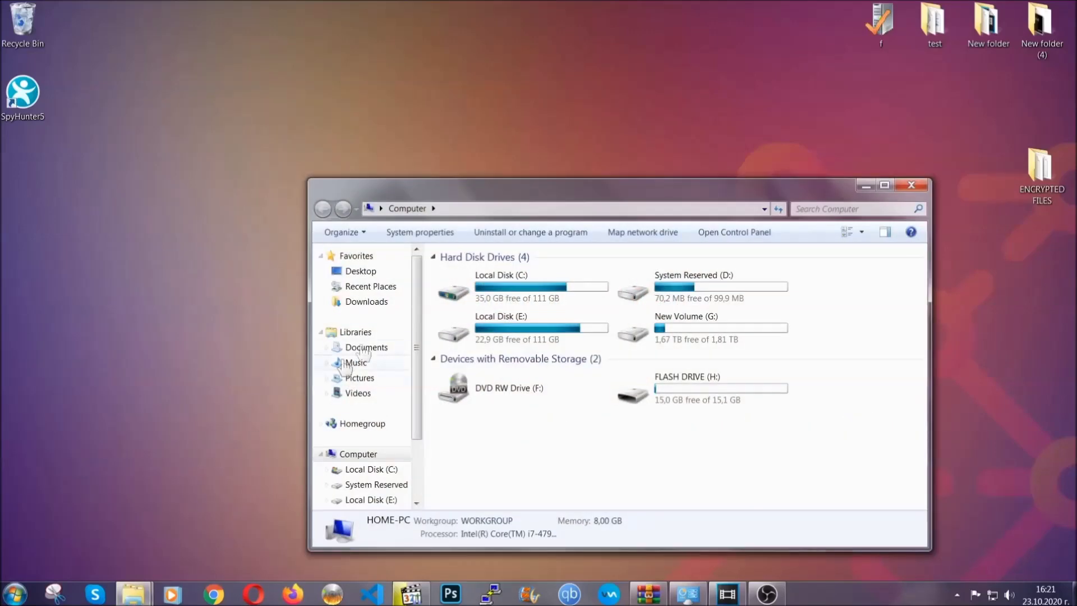
drag(584, 197, 515, 150)
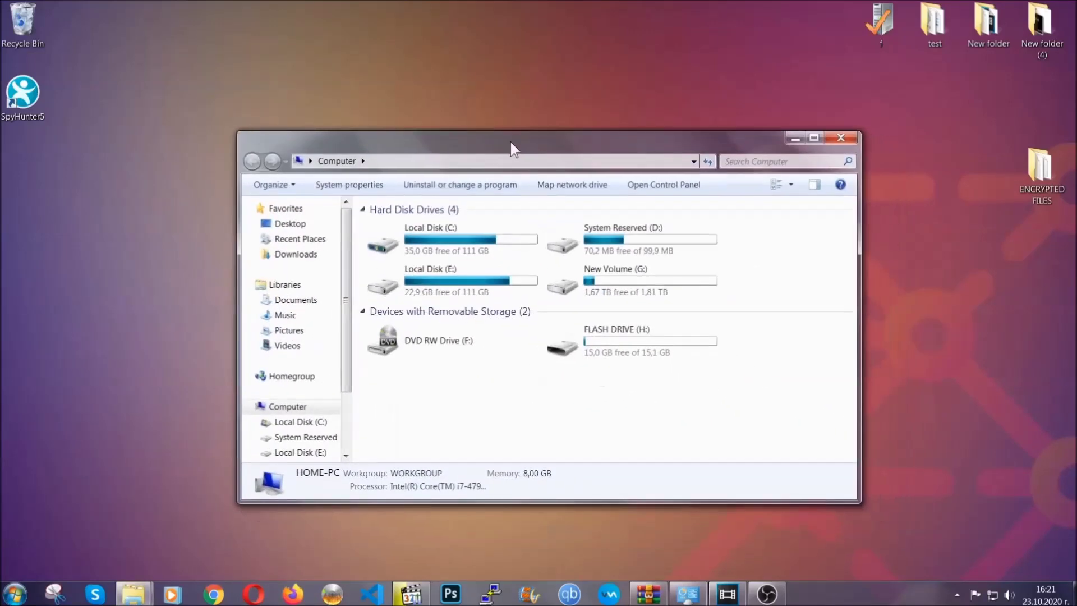
click(730, 162)
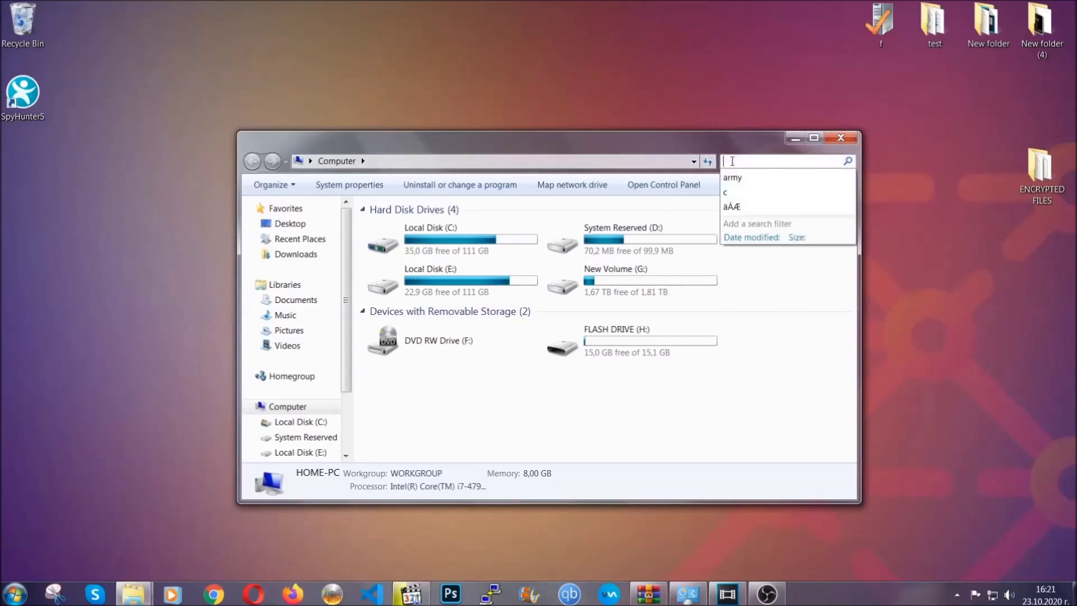
text(file)
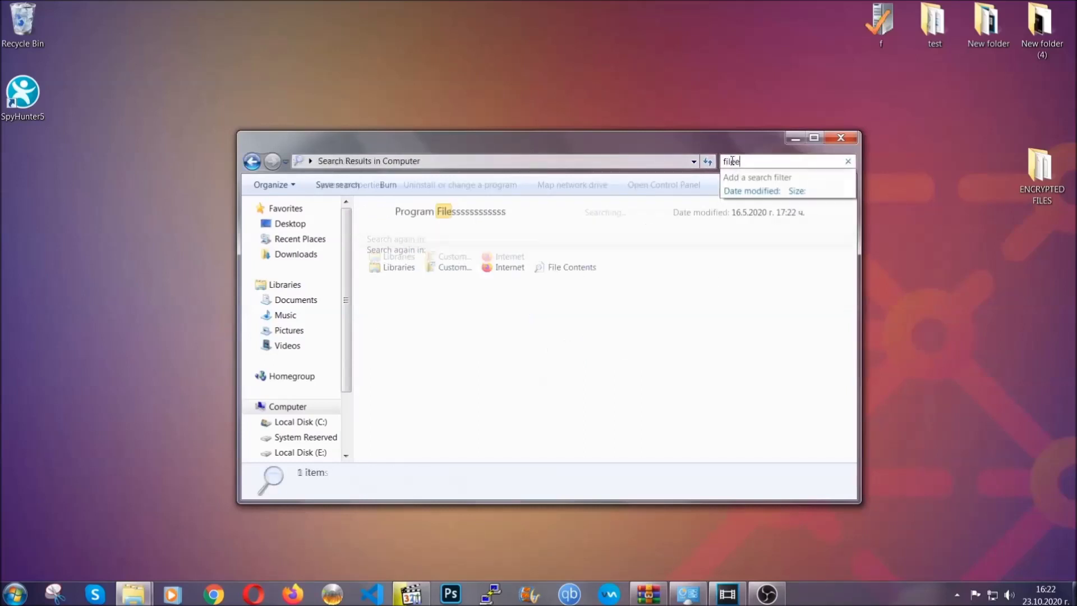
text(extension:exe )
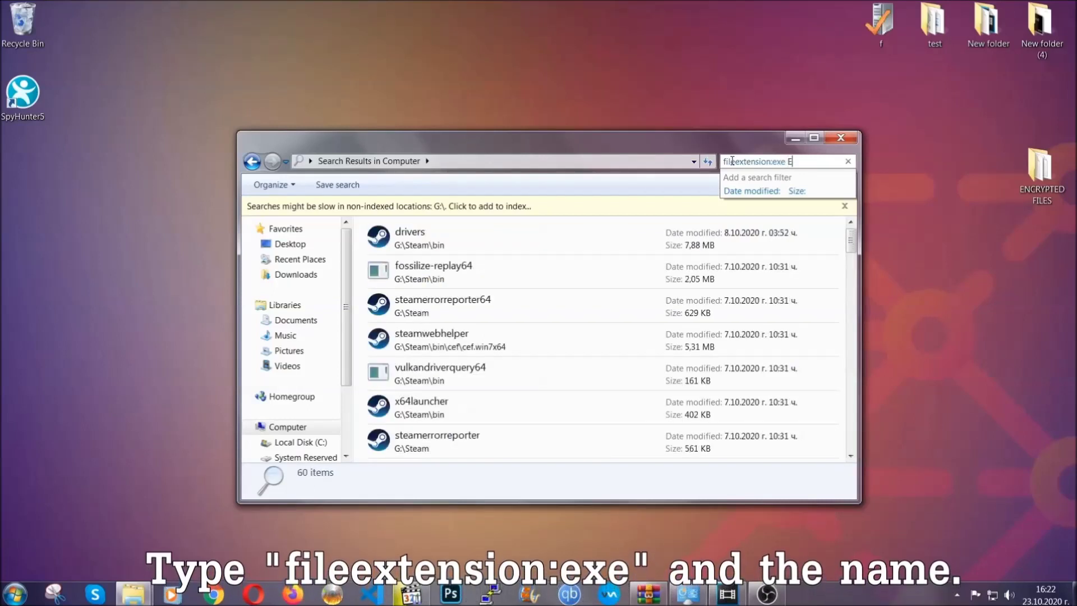
text(Example Virus Name)
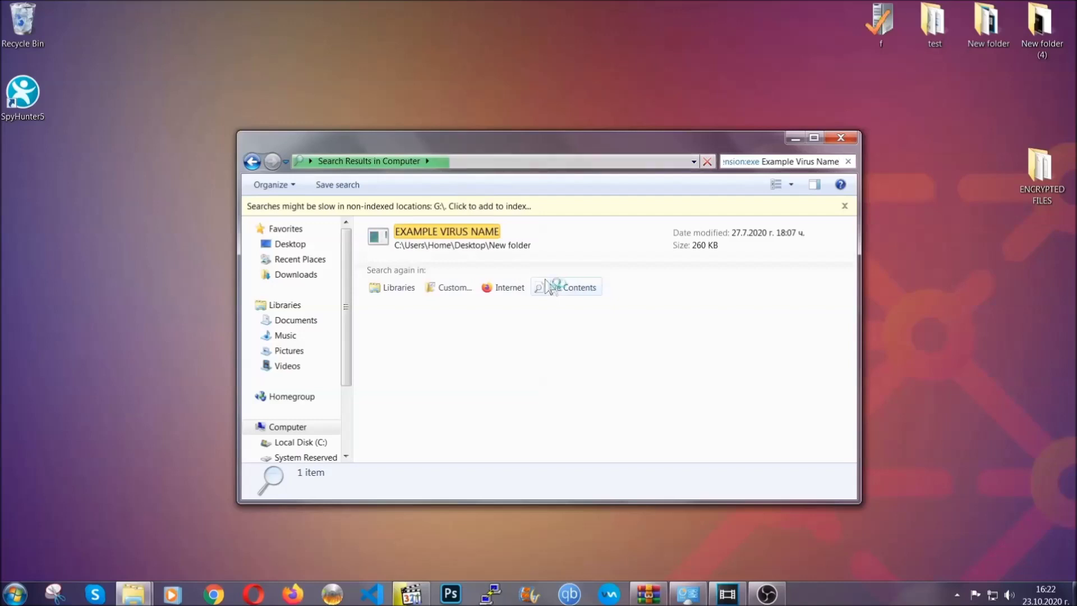
Delete the EXAMPLE VIRUS NAME result to the Recycle Bin and close the search window
click(474, 234)
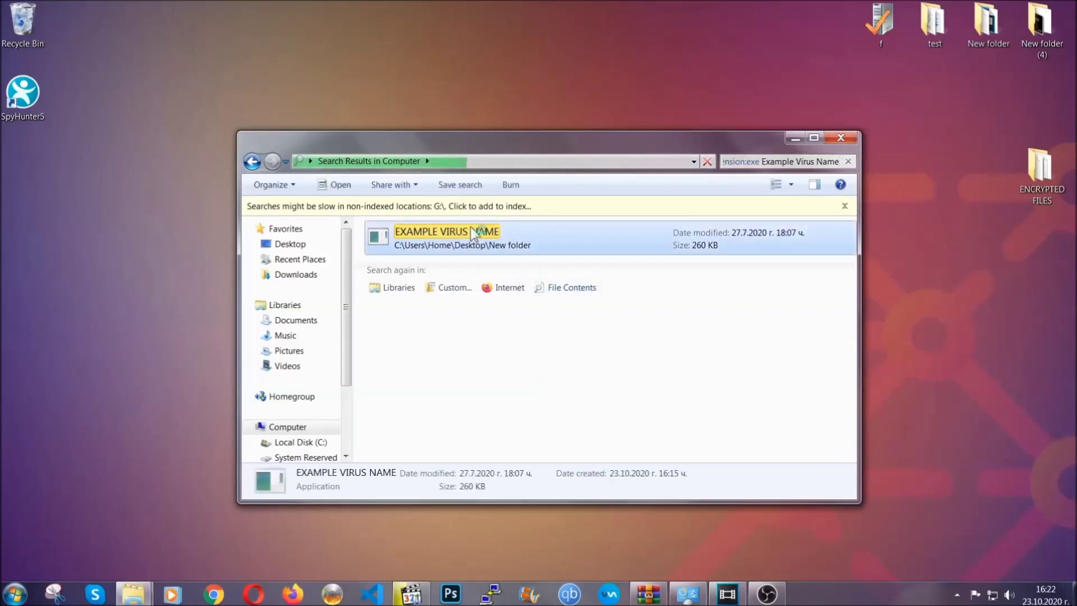
right_click(474, 234)
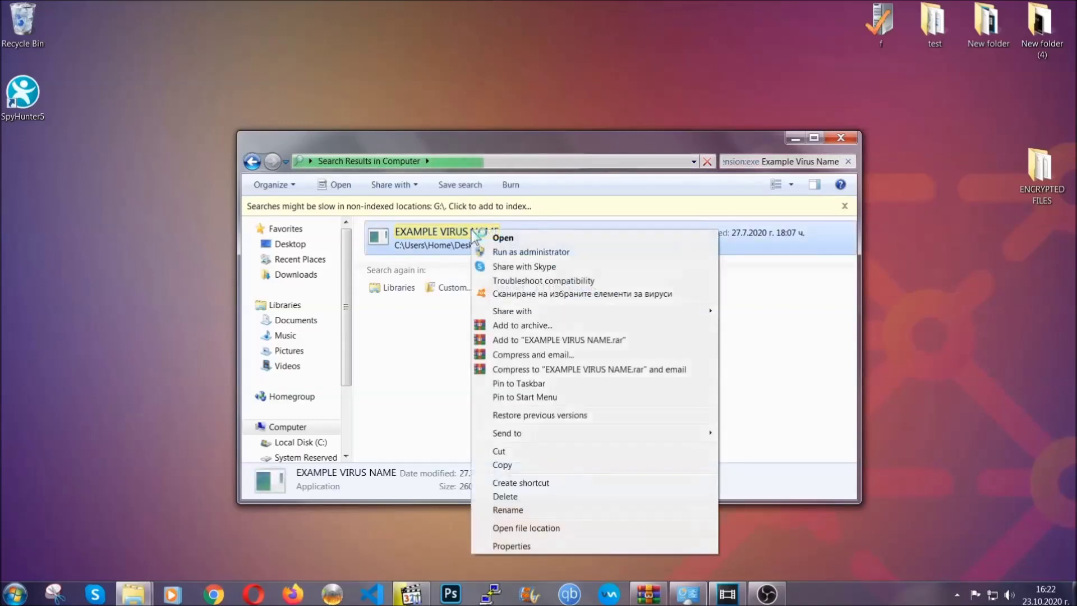
click(520, 496)
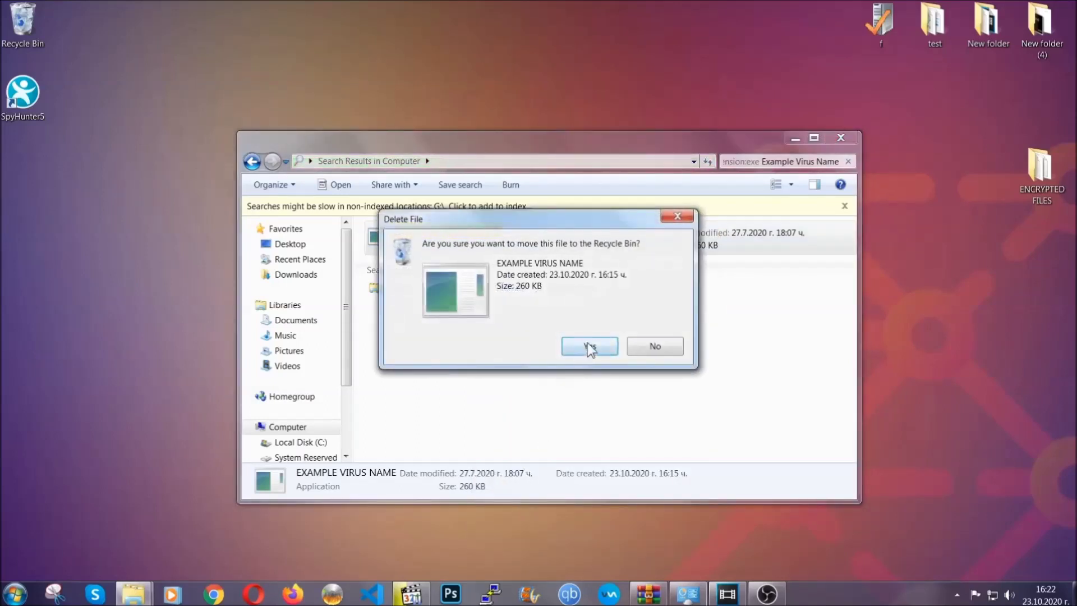
click(589, 348)
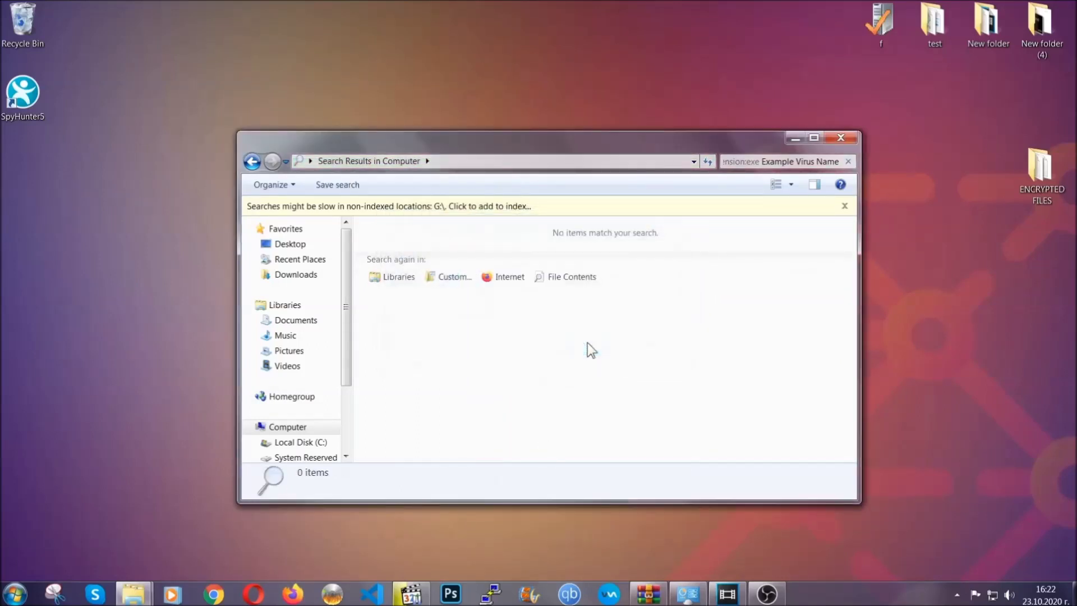
click(841, 137)
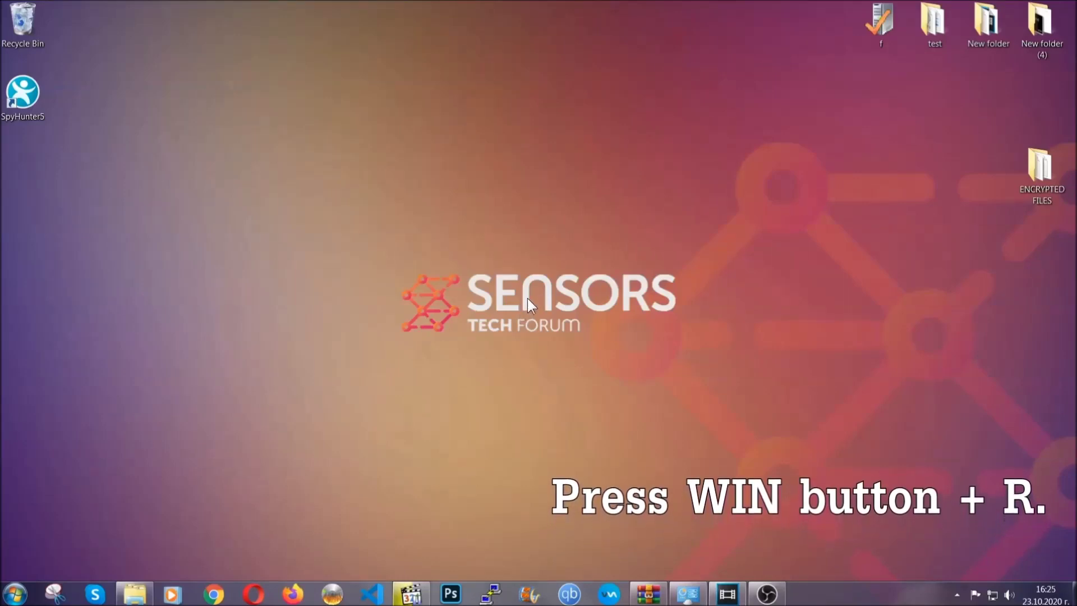
Run REGEDIT from the Run prompt in place of the previous cmd entry
key(super+r)
click(101, 508)
key(BackSpace)
key(BackSpace)
key(BackSpace)
text(REGEDIT)
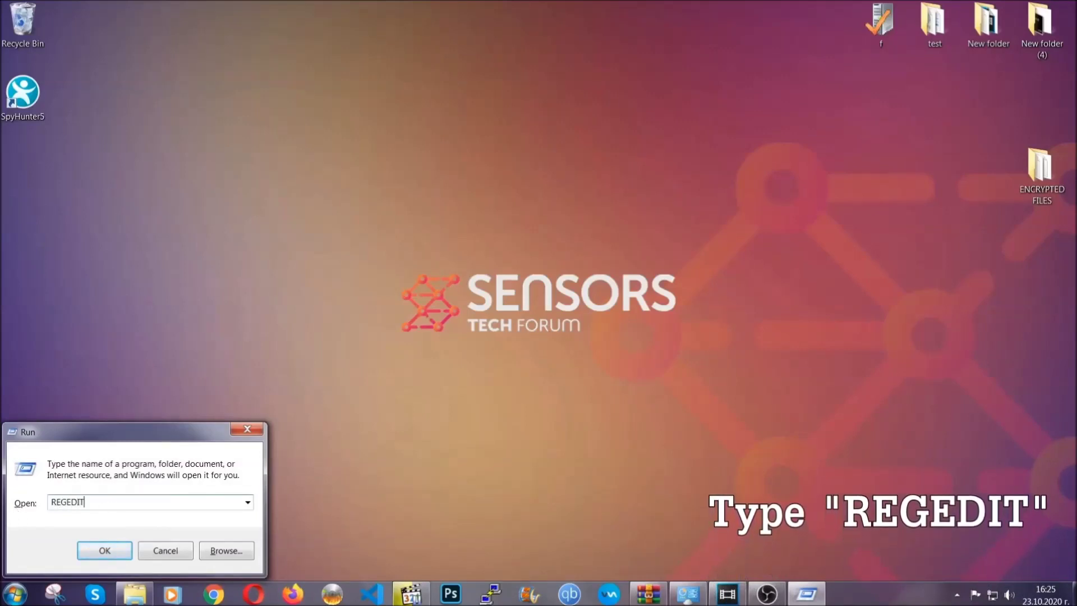
click(92, 548)
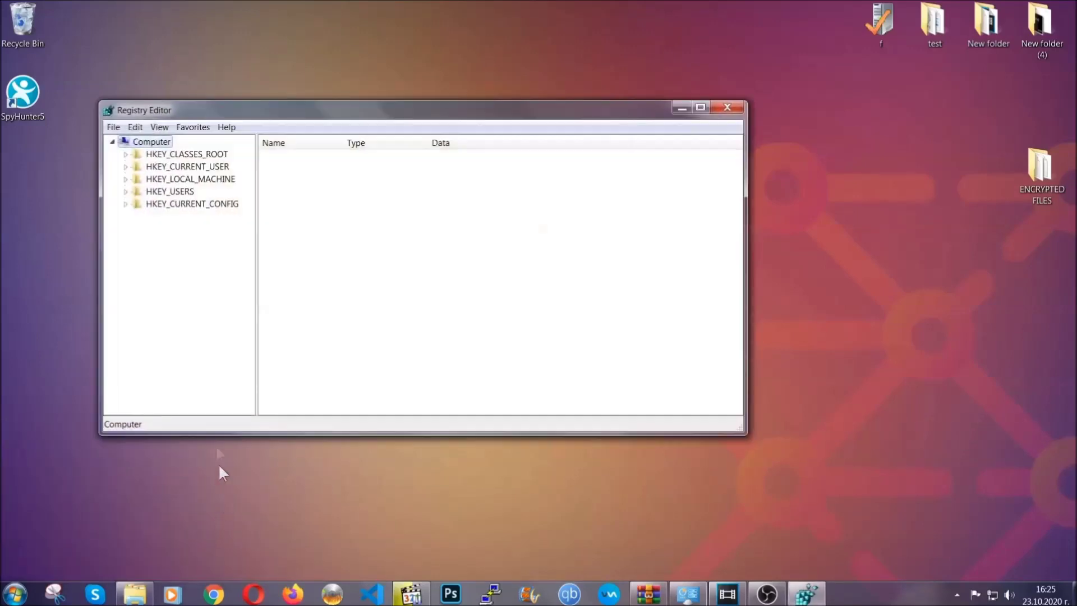
Export the entire registry to a file named BACKUP on the Desktop
click(113, 127)
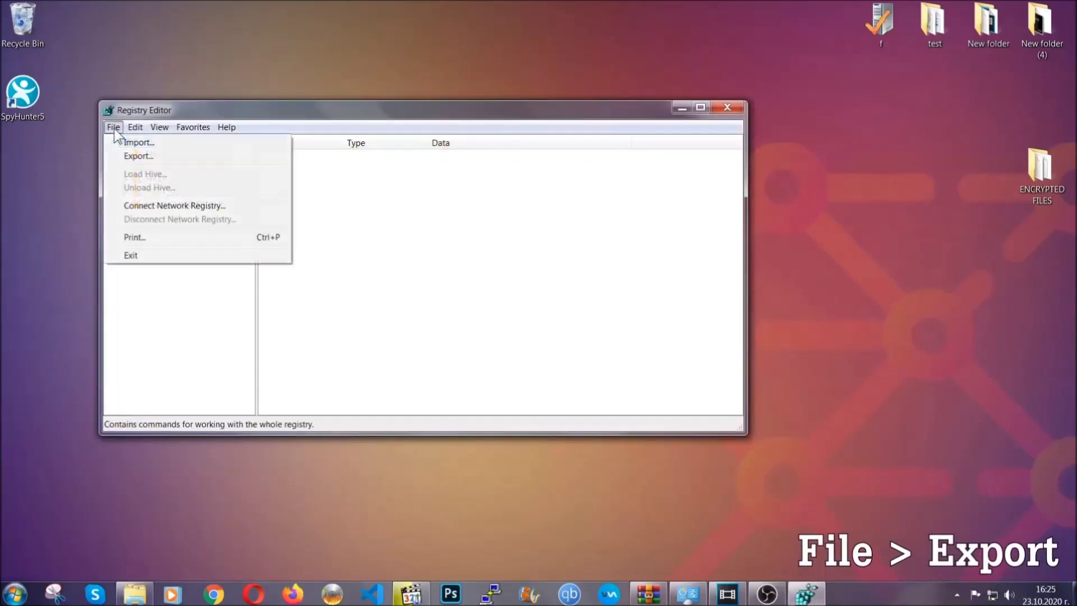
click(140, 155)
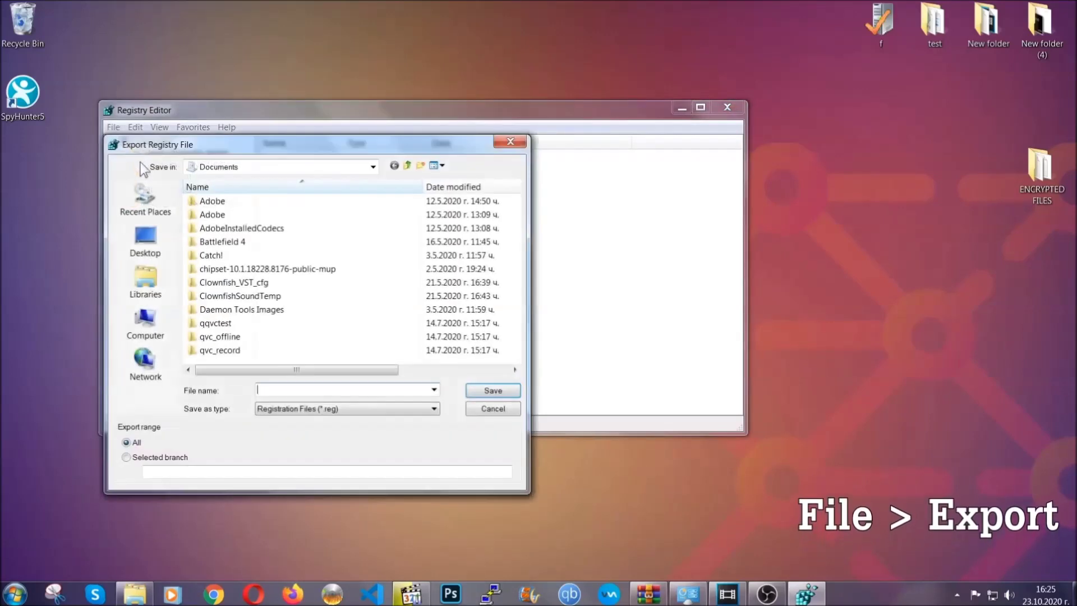
click(141, 238)
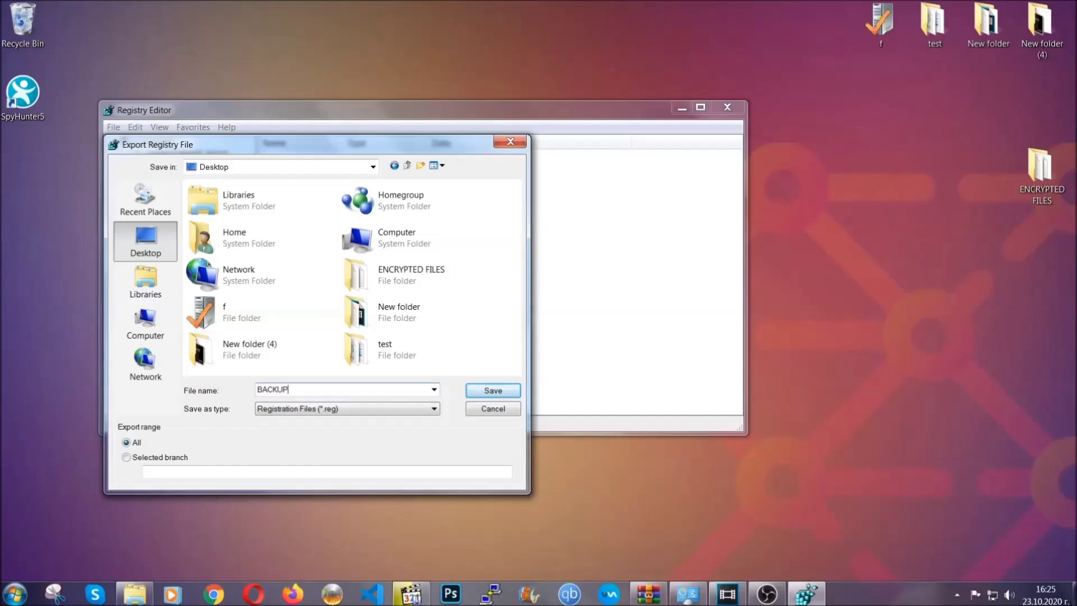
click(486, 392)
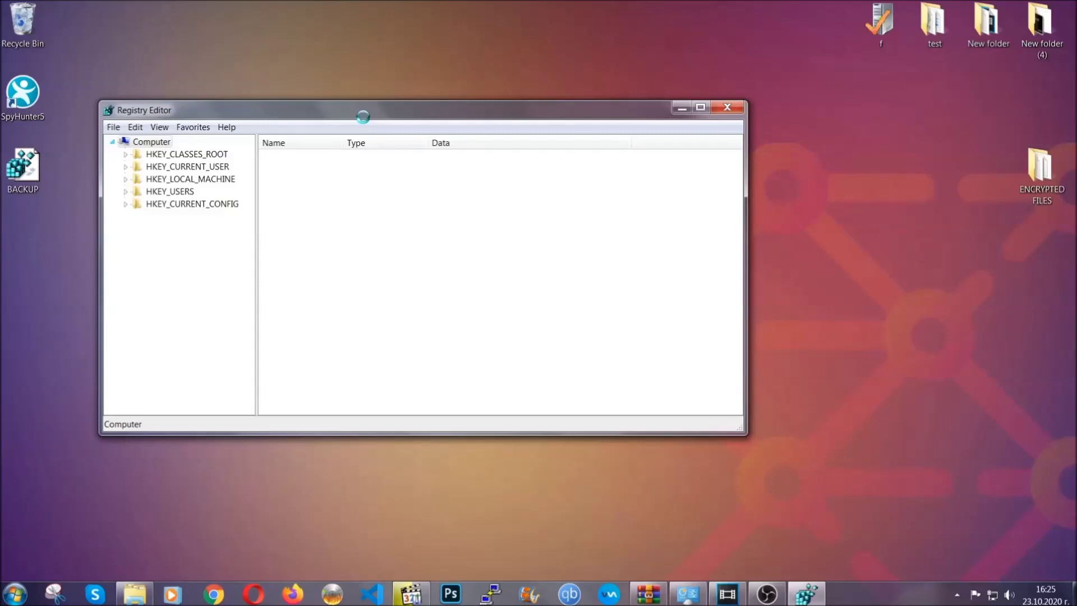
drag(362, 117, 468, 150)
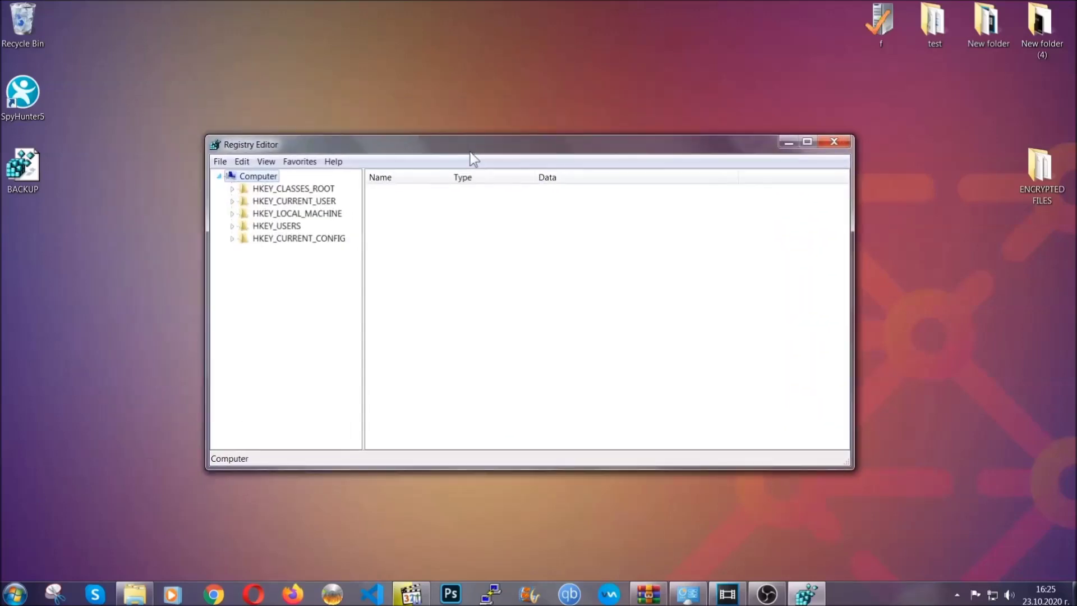
click(219, 162)
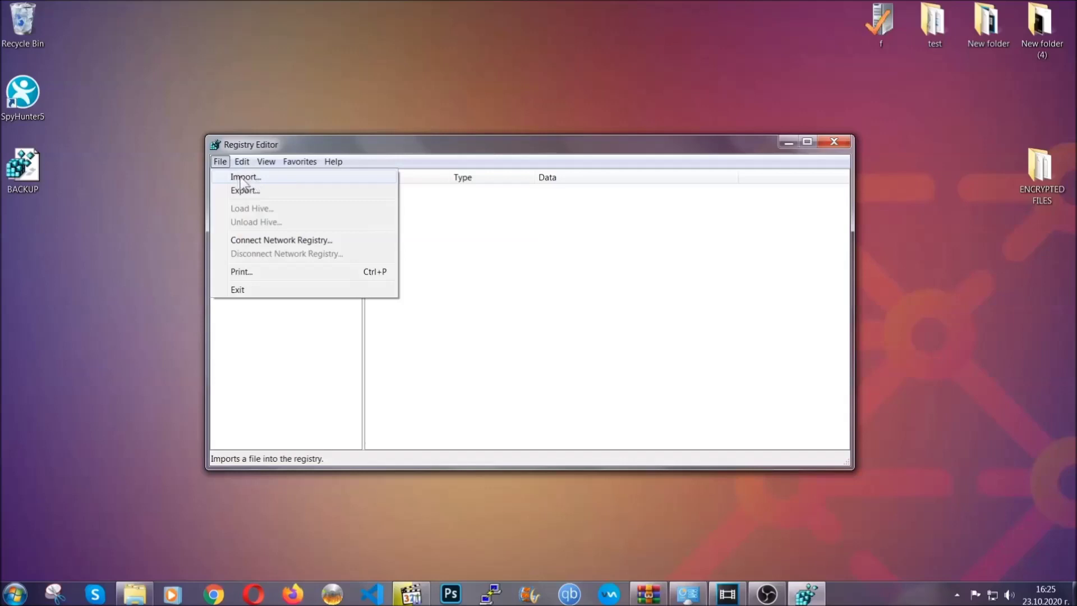
click(221, 162)
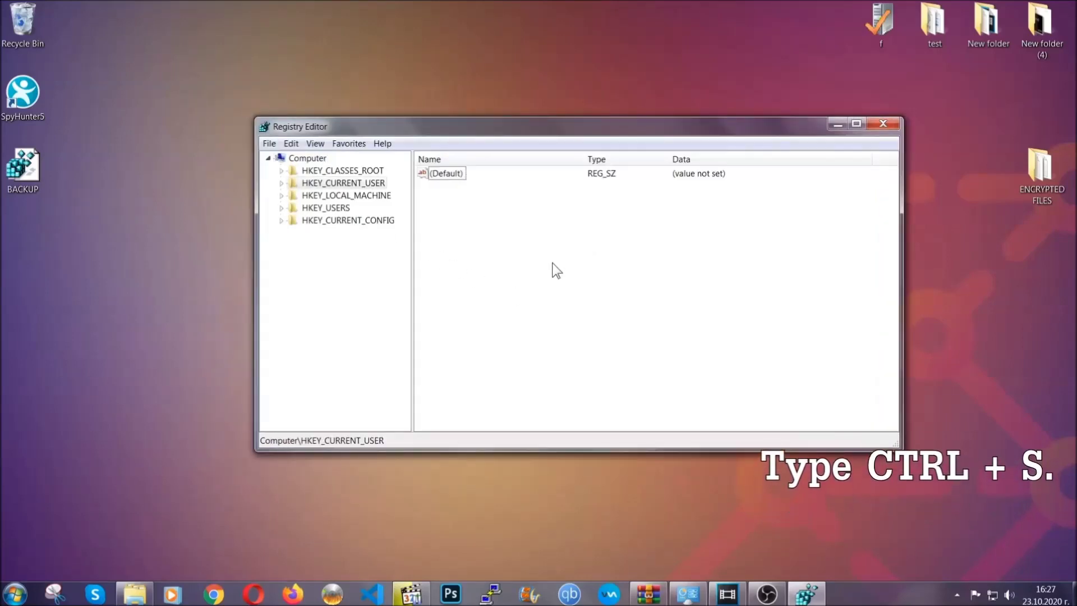
Search the registry for RunOnce and open the adjacent Run startup key
key(ctrl+f)
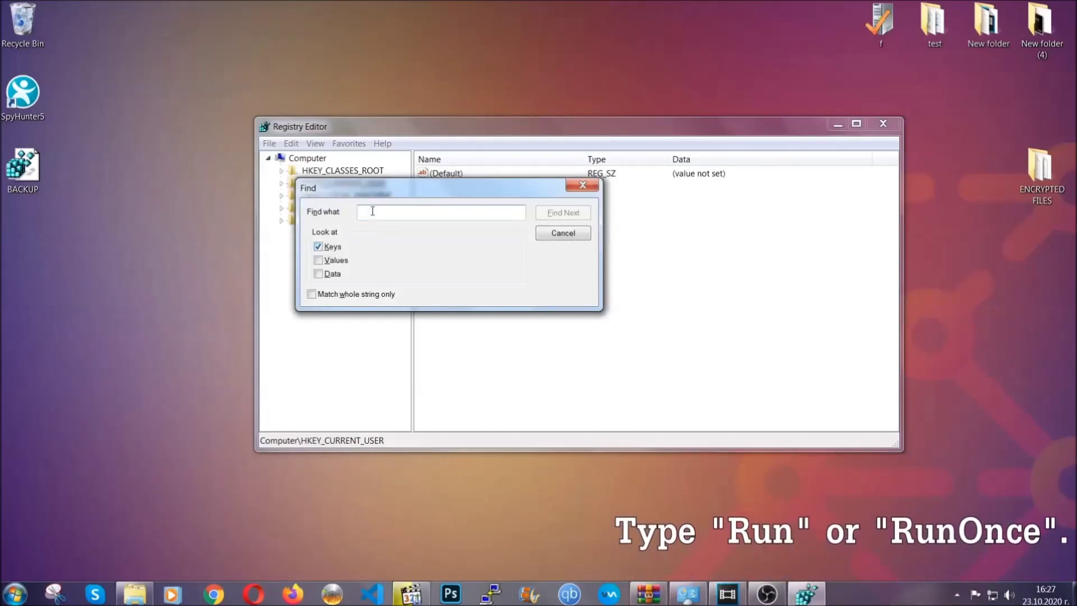
text(RunO)
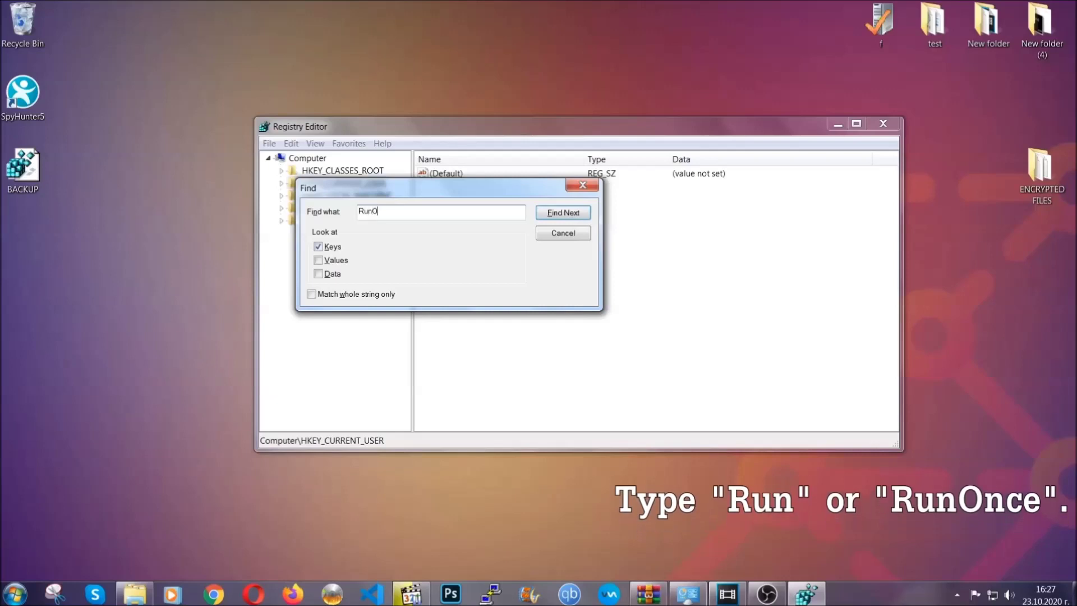
text(nce)
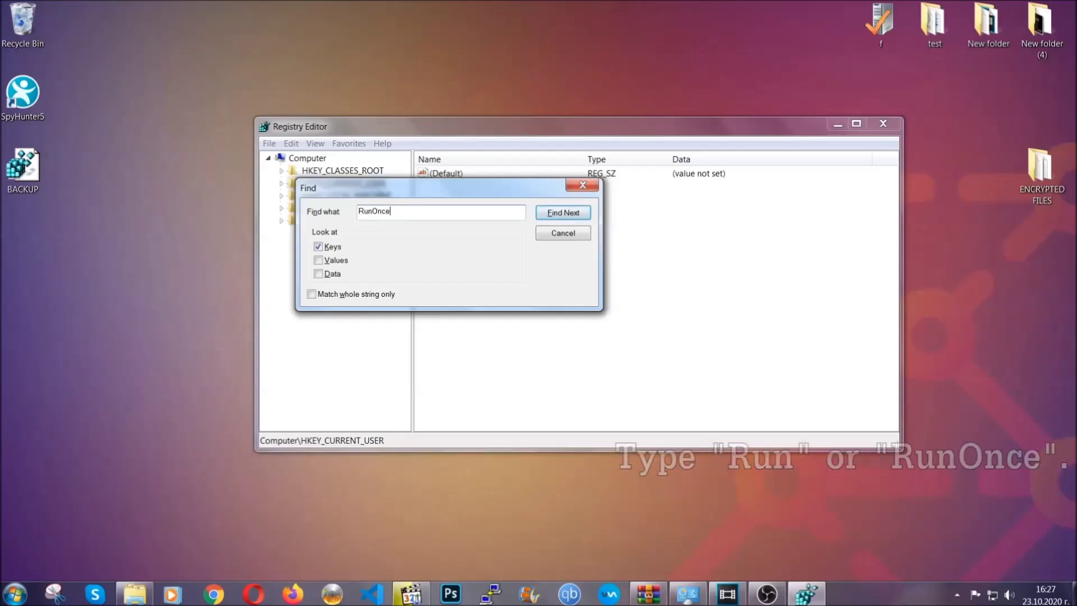
click(576, 216)
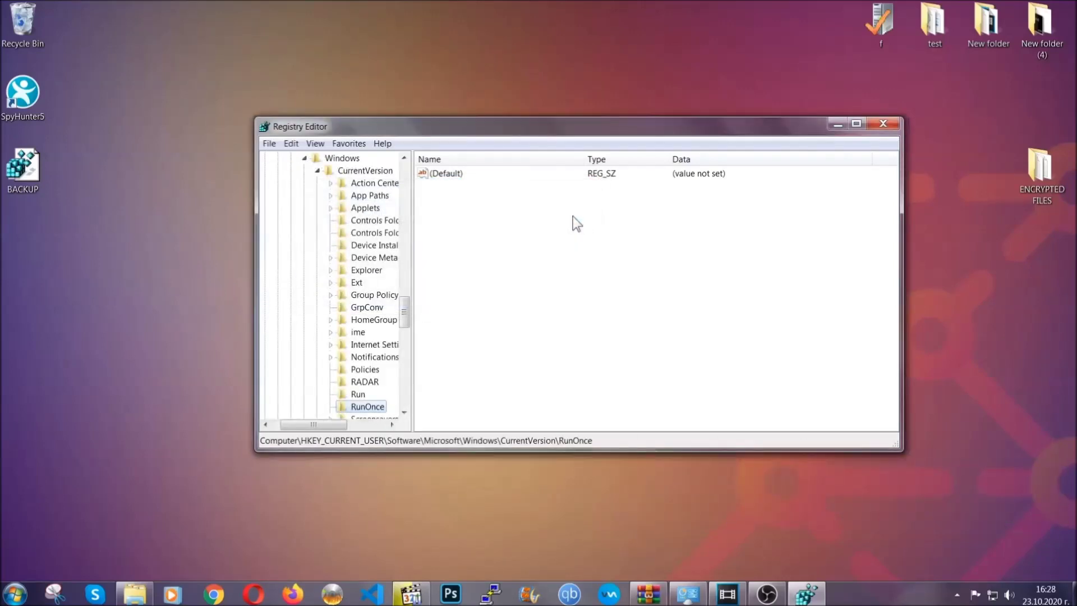
drag(405, 308, 405, 322)
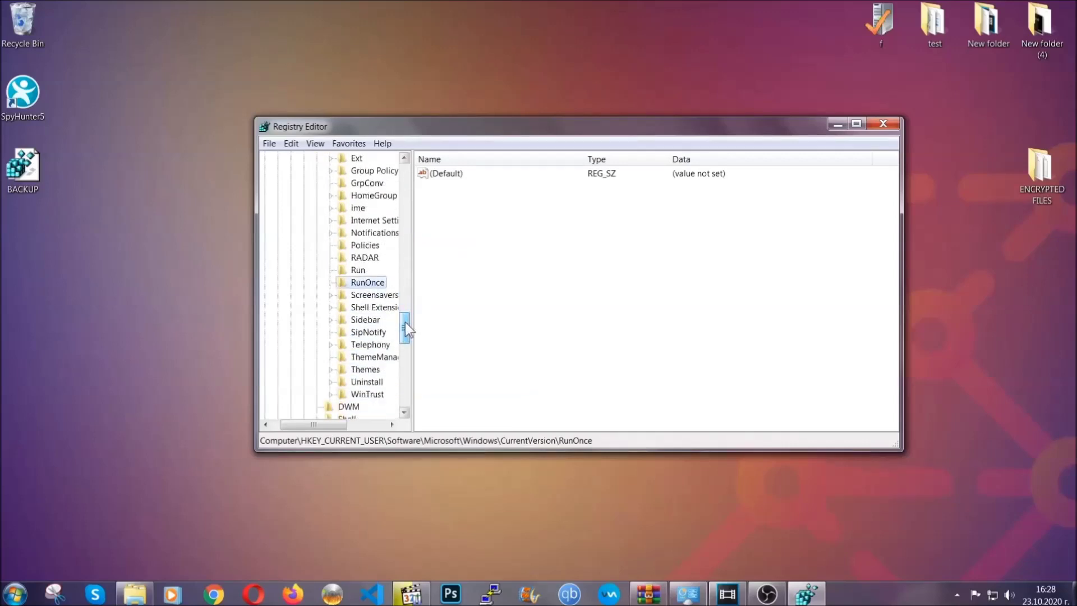
click(358, 269)
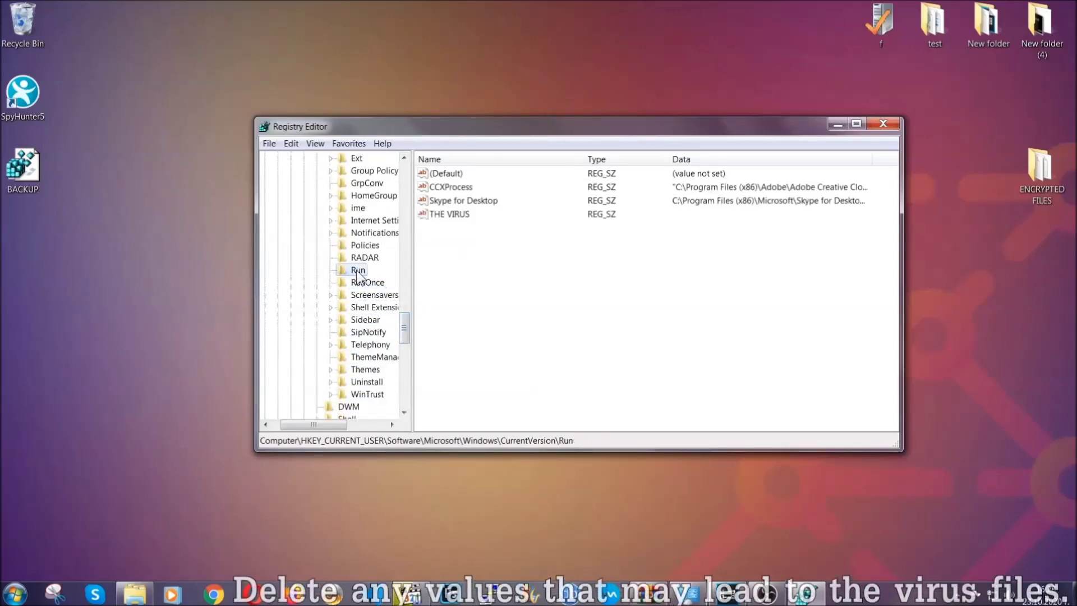
Permanently delete THE VIRUS value from the Run key
click(442, 215)
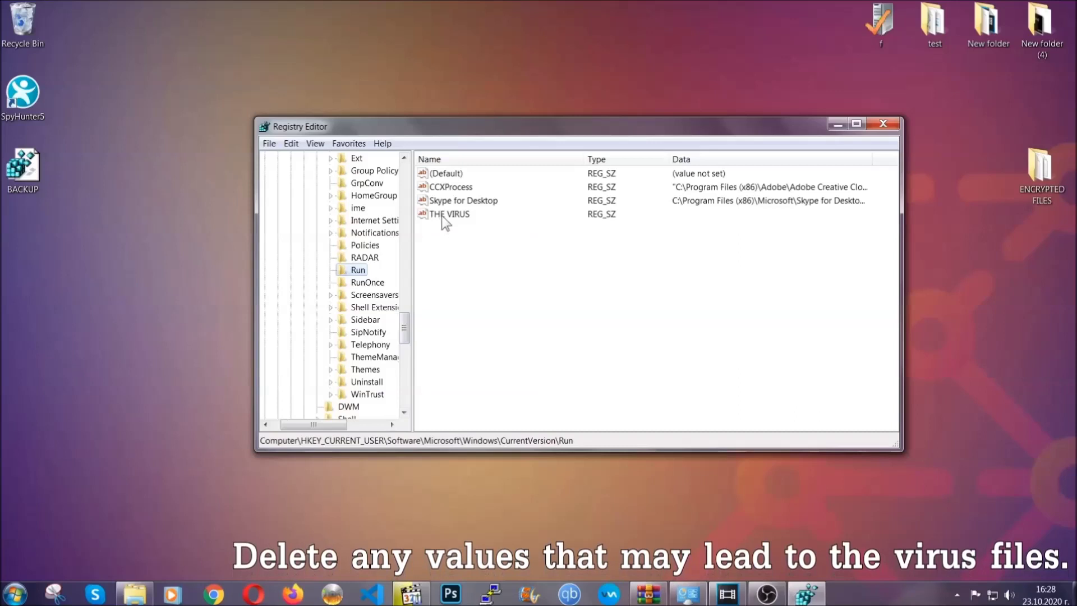
right_click(441, 216)
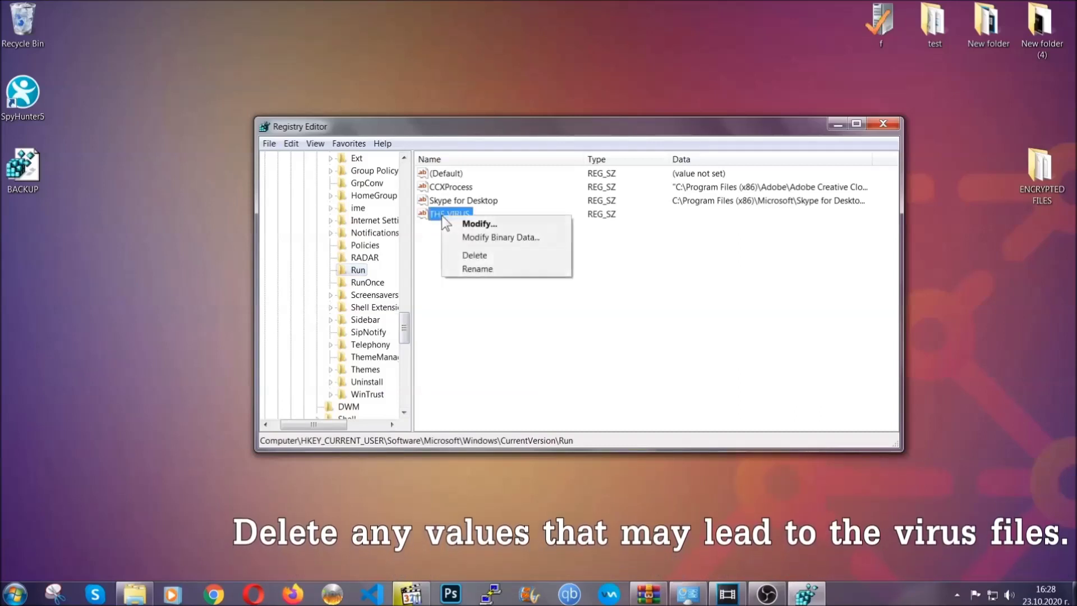
click(468, 256)
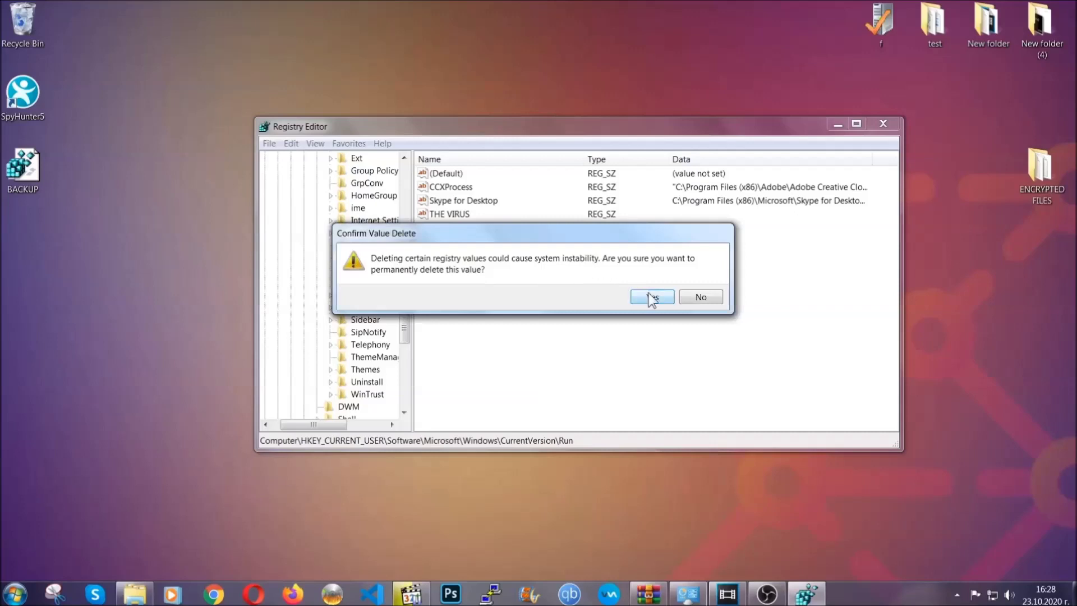
click(652, 297)
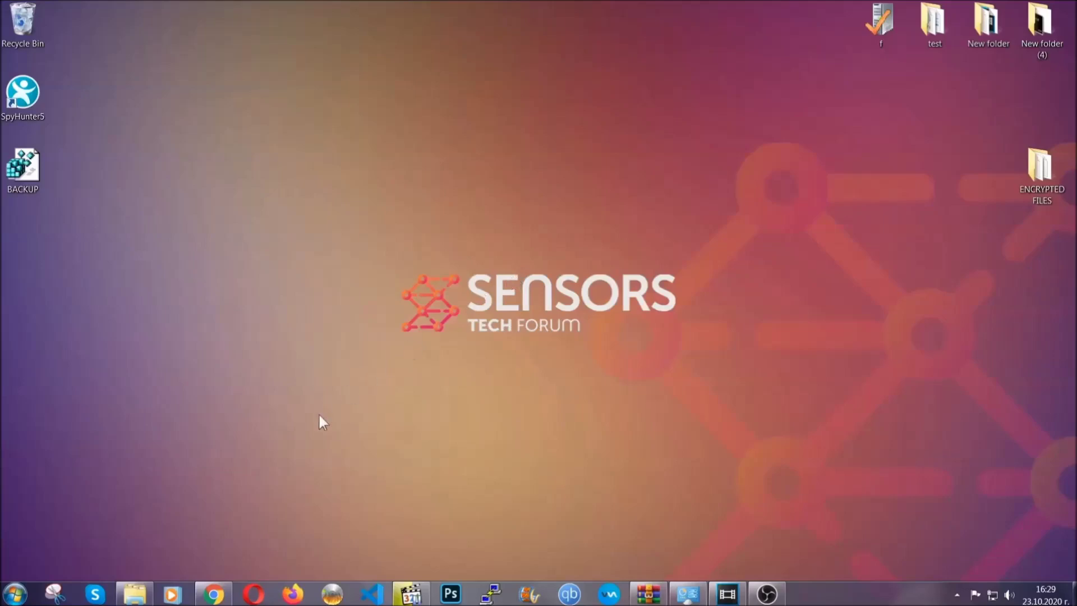
Expand Method 2, Restore Data via Windows Backup, in the SensorsTechForum recovery article
click(213, 594)
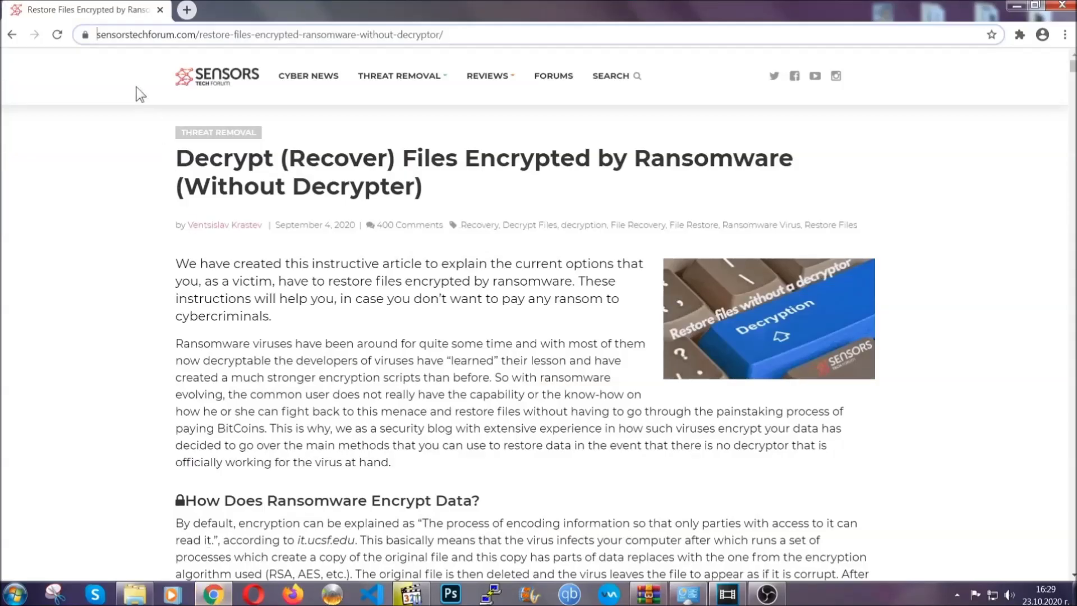
drag(98, 35, 485, 39)
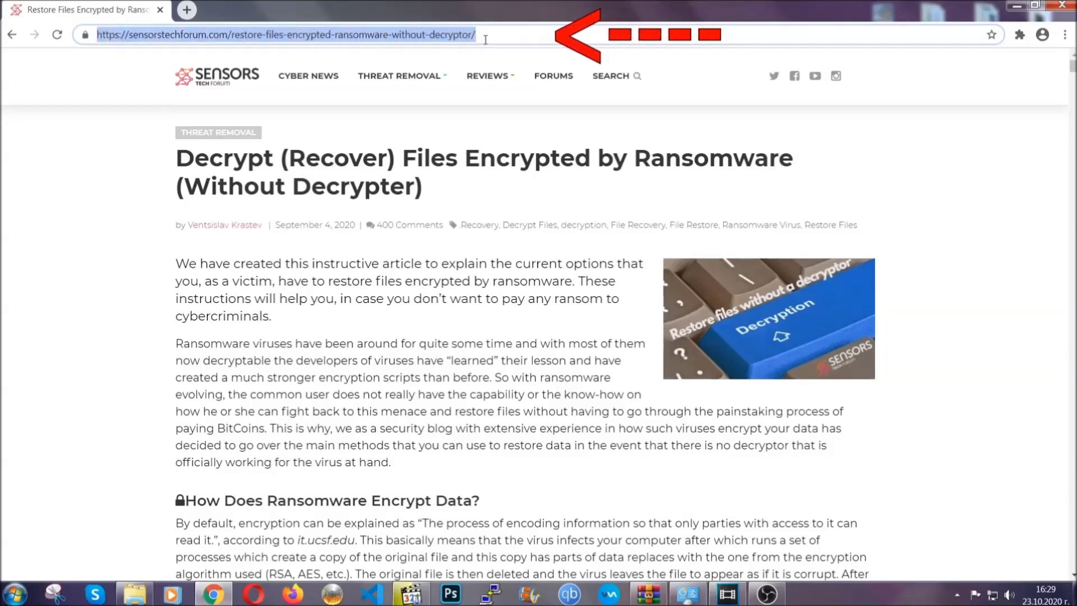
mouse_move(487, 110)
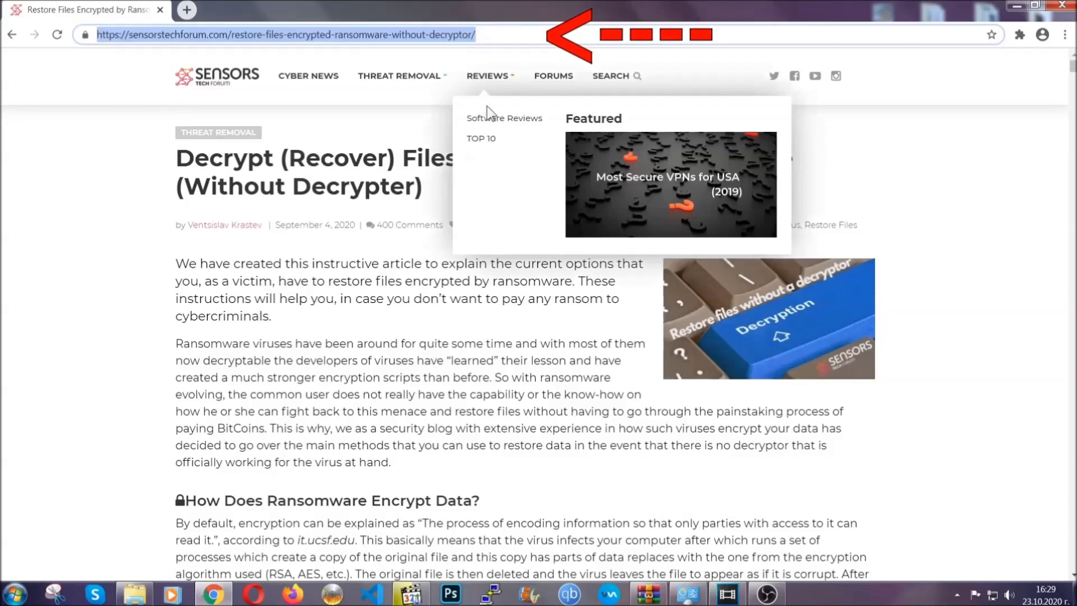
scroll(554, 306, down, 5)
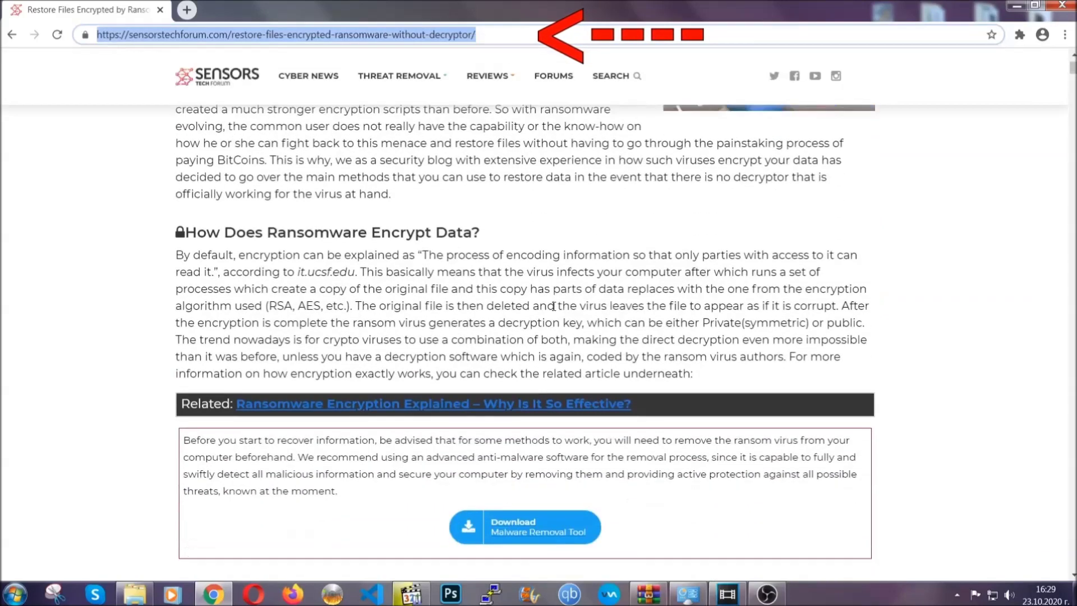
scroll(554, 306, down, 6)
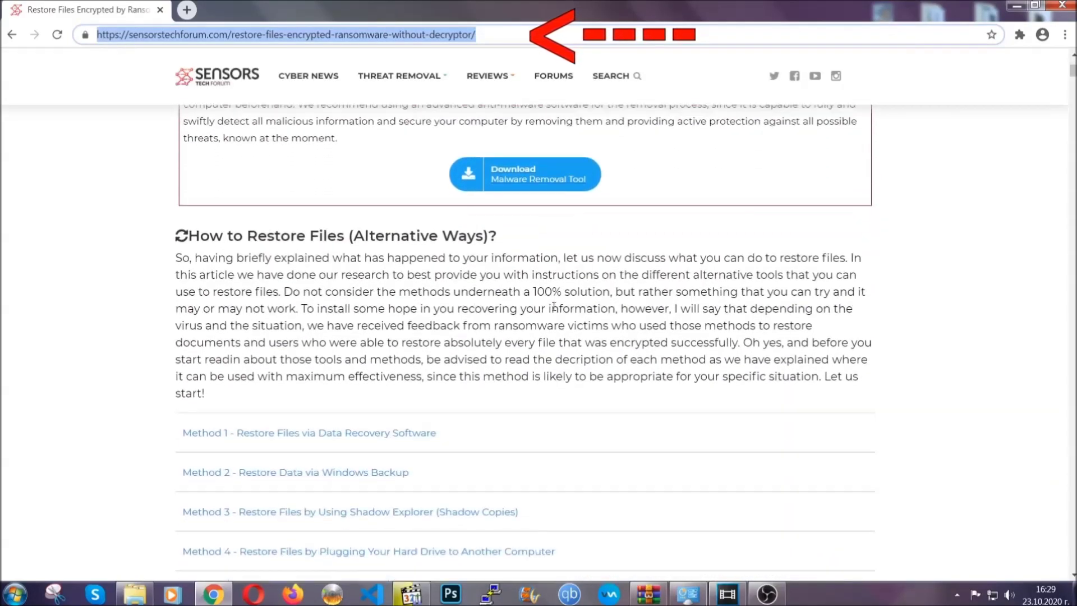
scroll(553, 306, down, 1)
scroll(554, 306, down, 3)
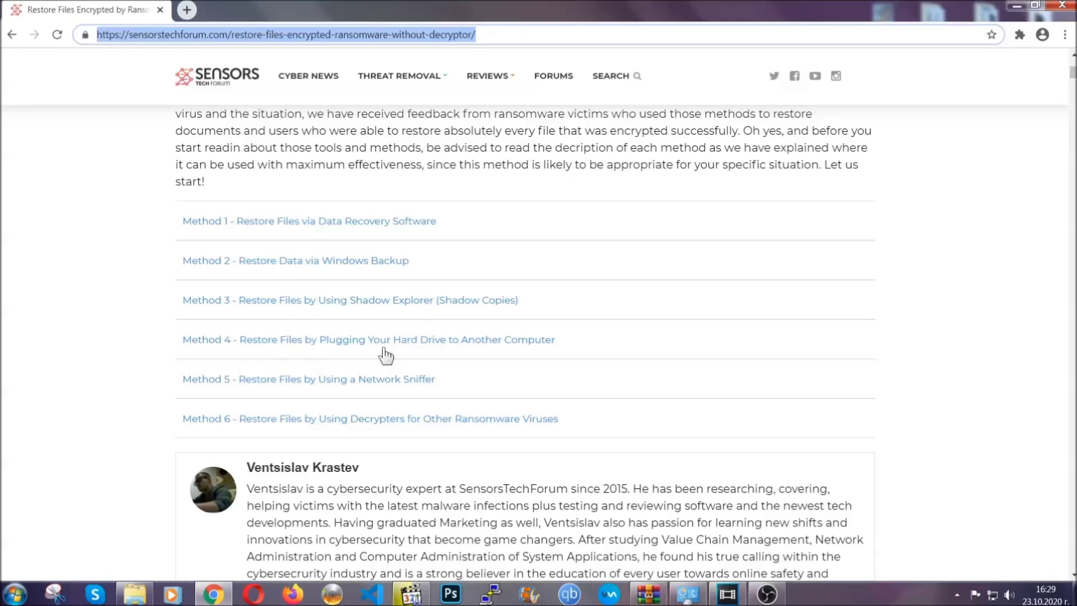
click(335, 260)
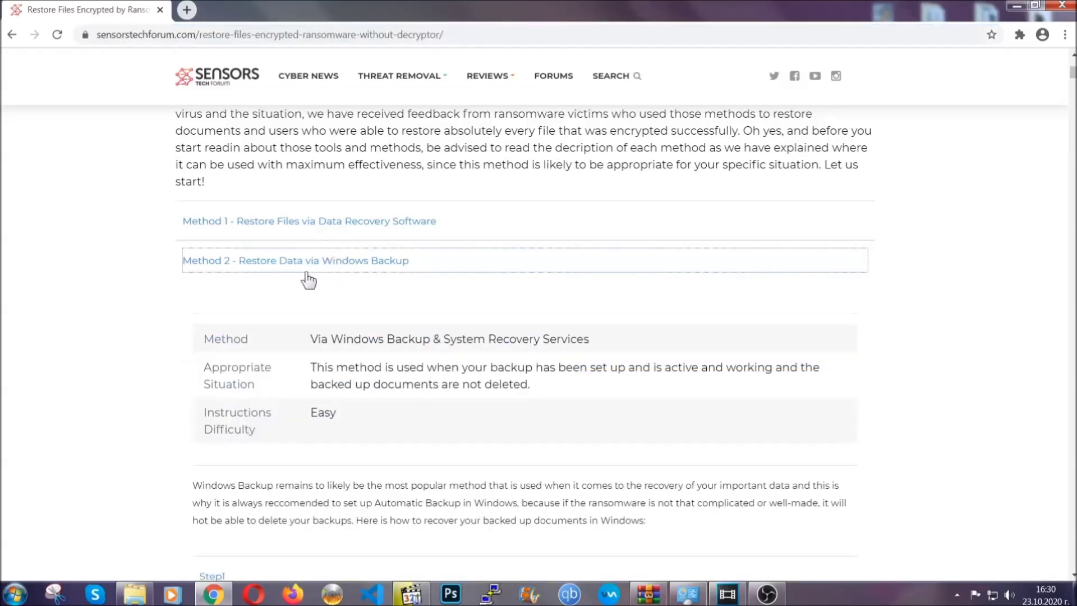
Highlight the Method 2 table text, then expand Step1, Step2 and Step3 of the Windows Backup method
drag(311, 336, 379, 420)
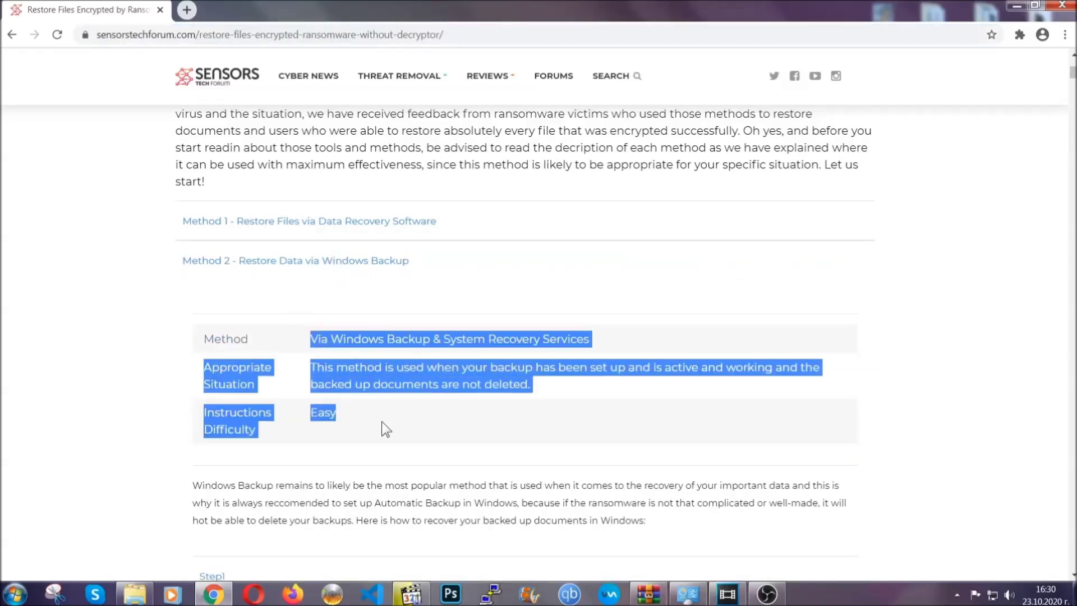
click(381, 421)
scroll(385, 418, down, 4)
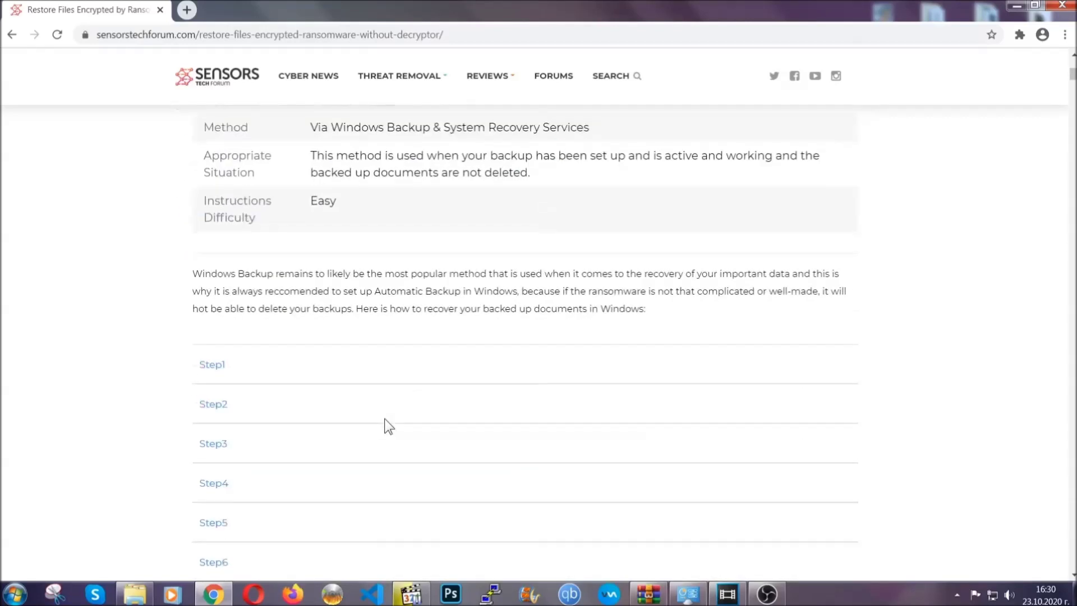
scroll(385, 420, down, 1)
click(220, 295)
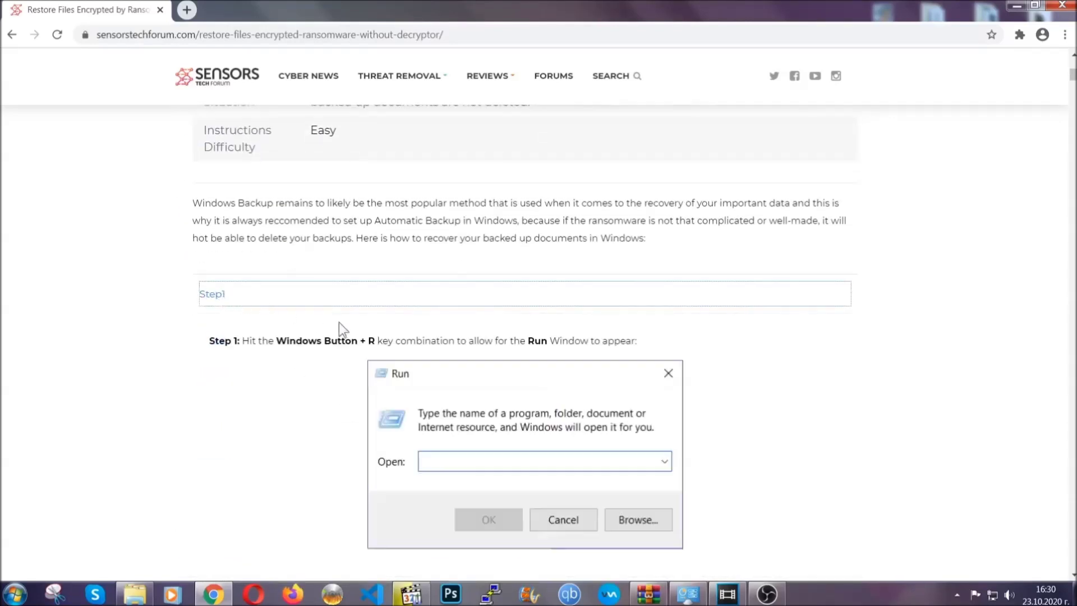
scroll(506, 353, down, 4)
click(250, 348)
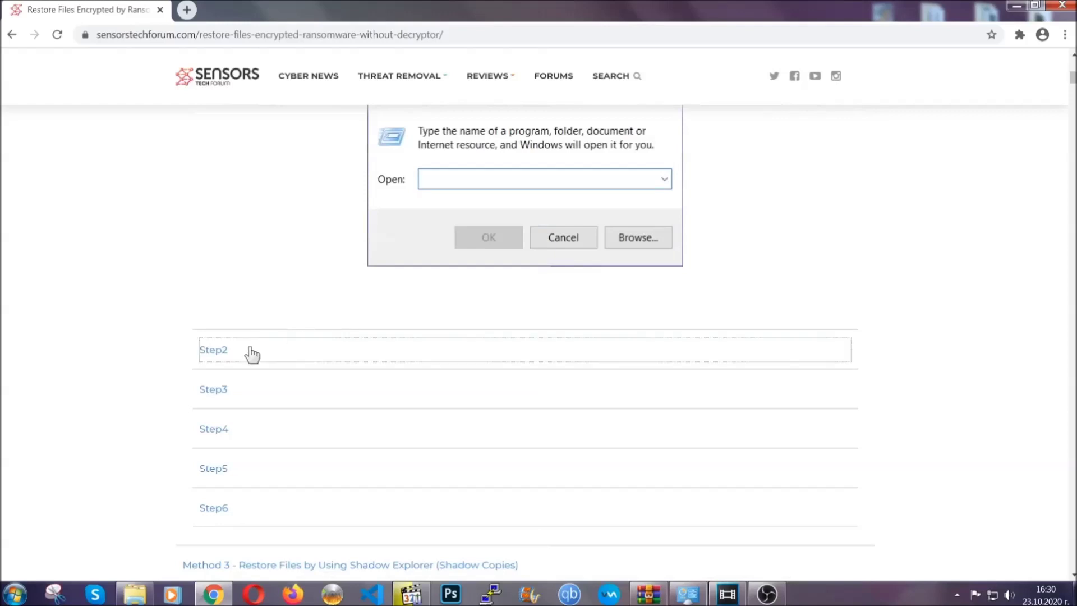
scroll(447, 355, down, 4)
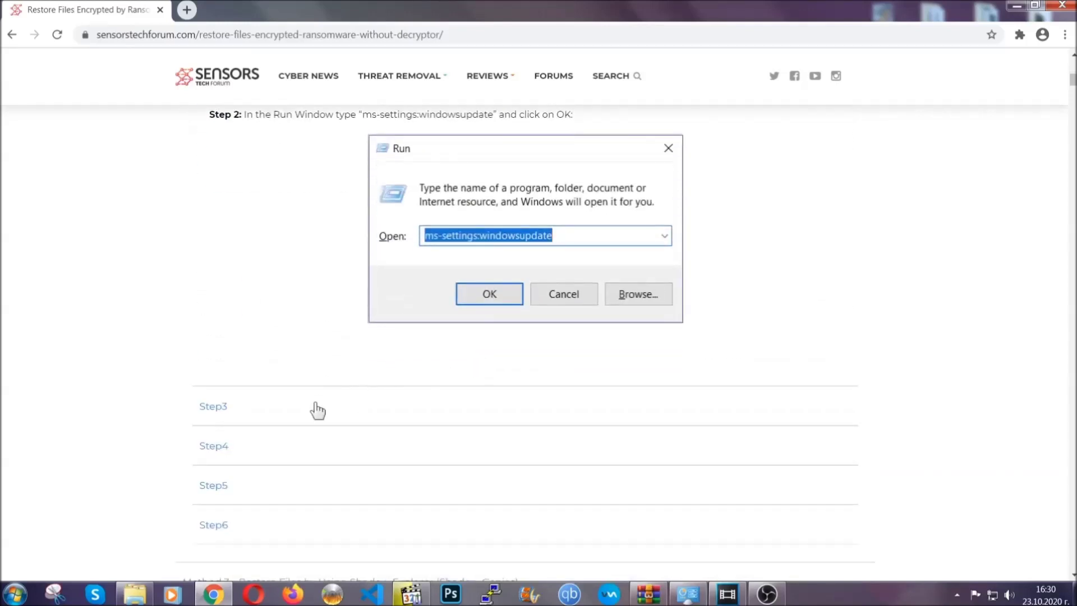
click(317, 408)
Review the expanded steps, return toward the top, and minimize Chrome to show the desktop
scroll(476, 382, down, 3)
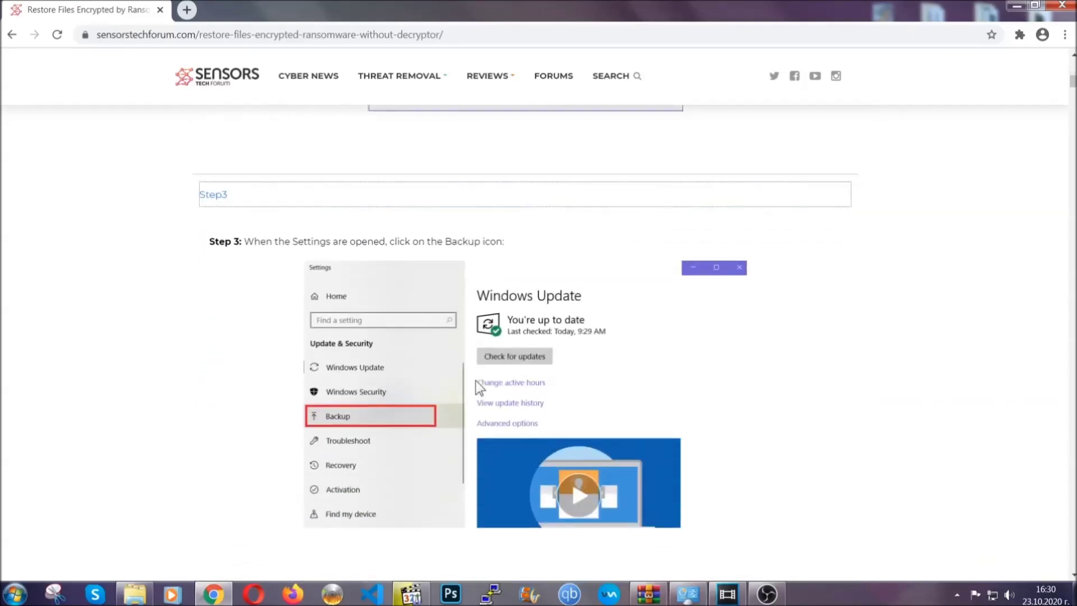
scroll(476, 381, down, 2)
scroll(473, 383, down, 2)
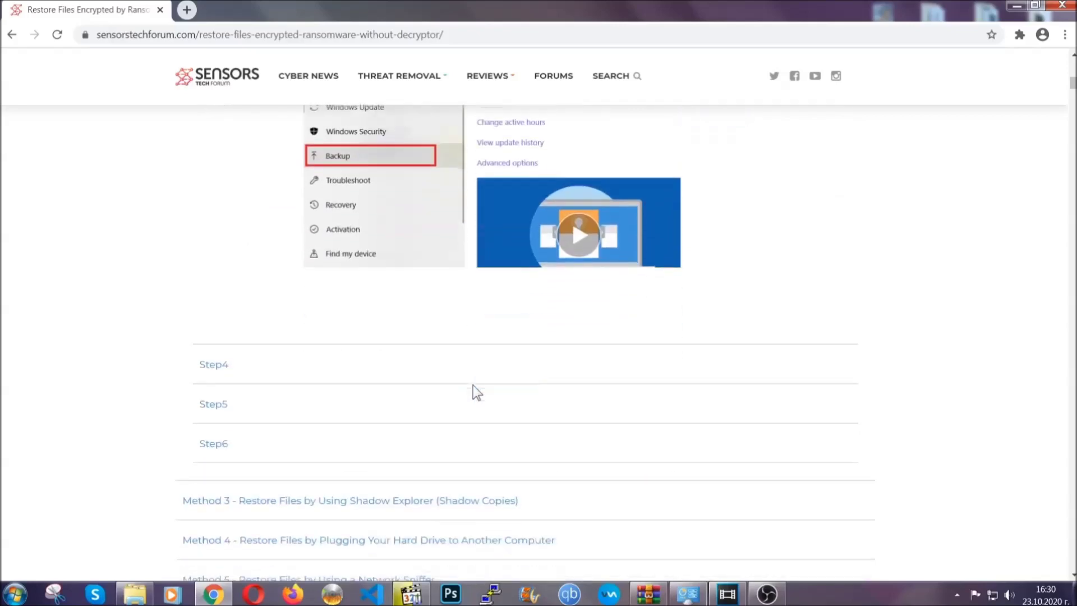
scroll(473, 385, down, 7)
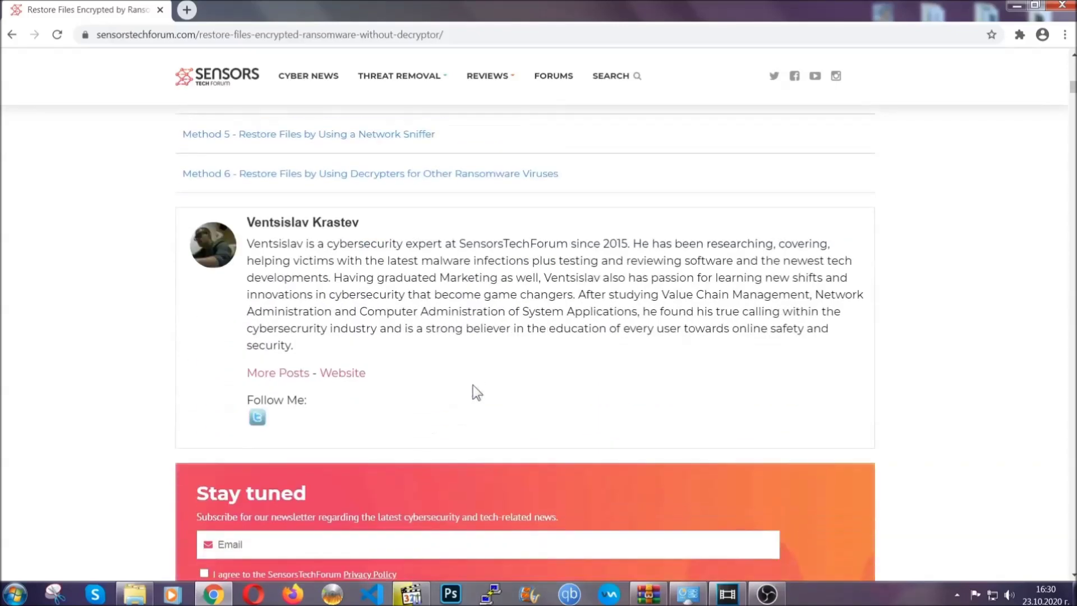
scroll(472, 385, up, 20)
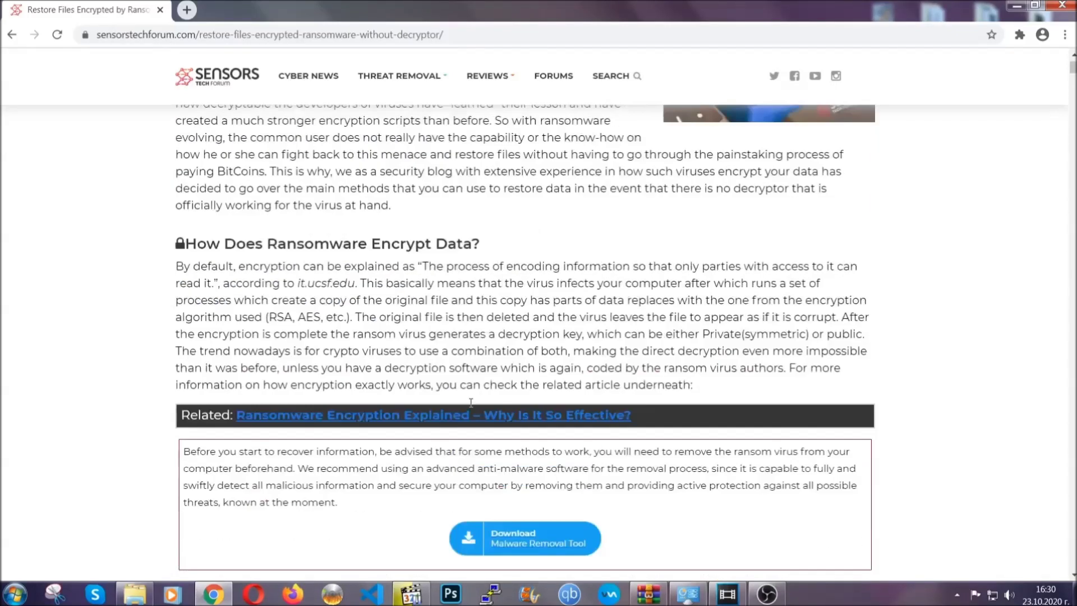
scroll(470, 402, up, 4)
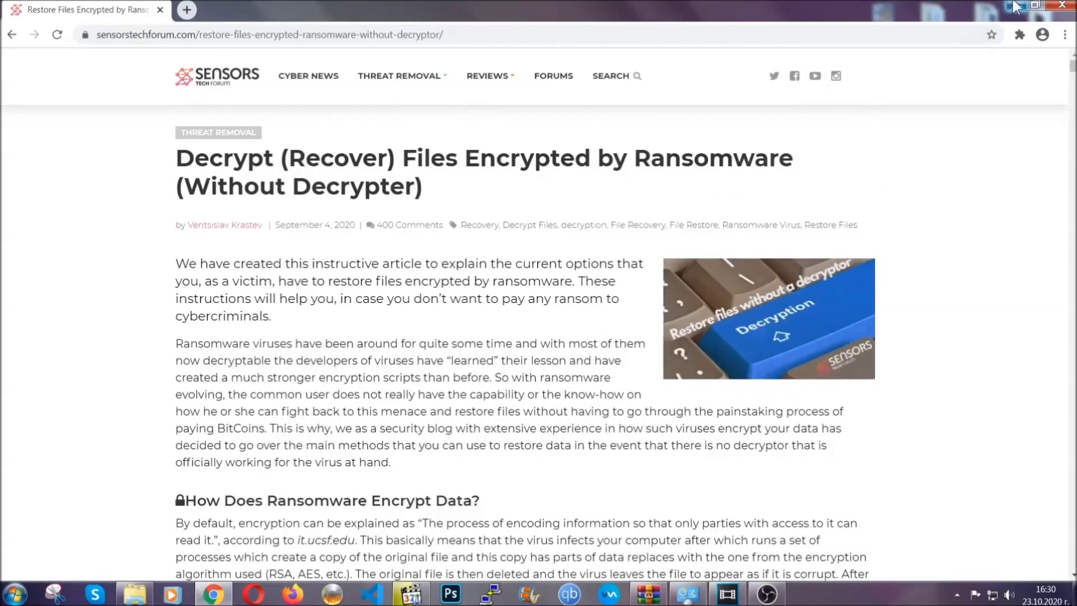
click(1014, 5)
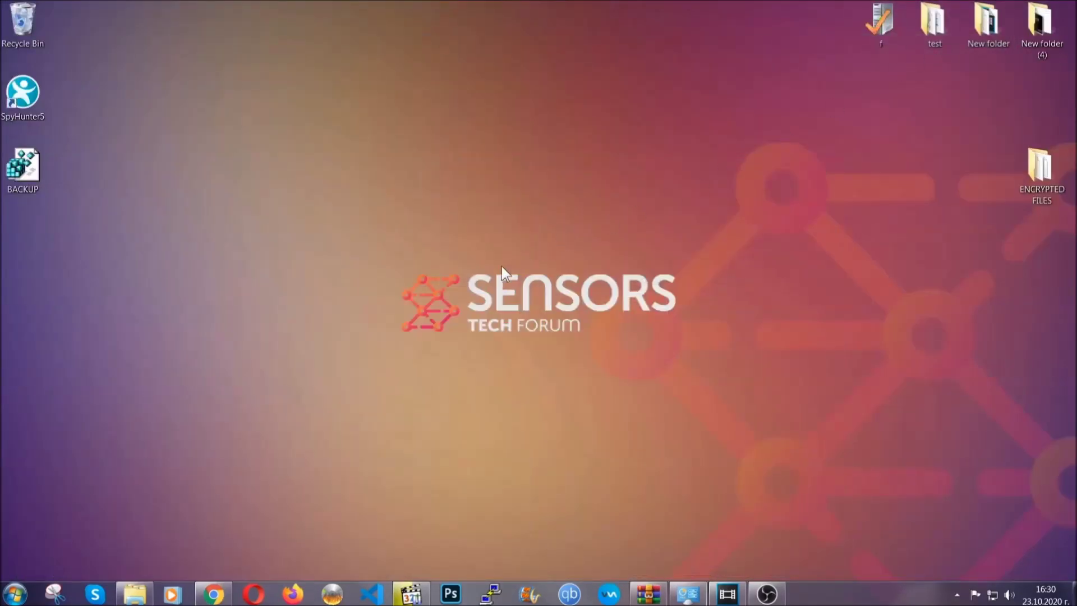